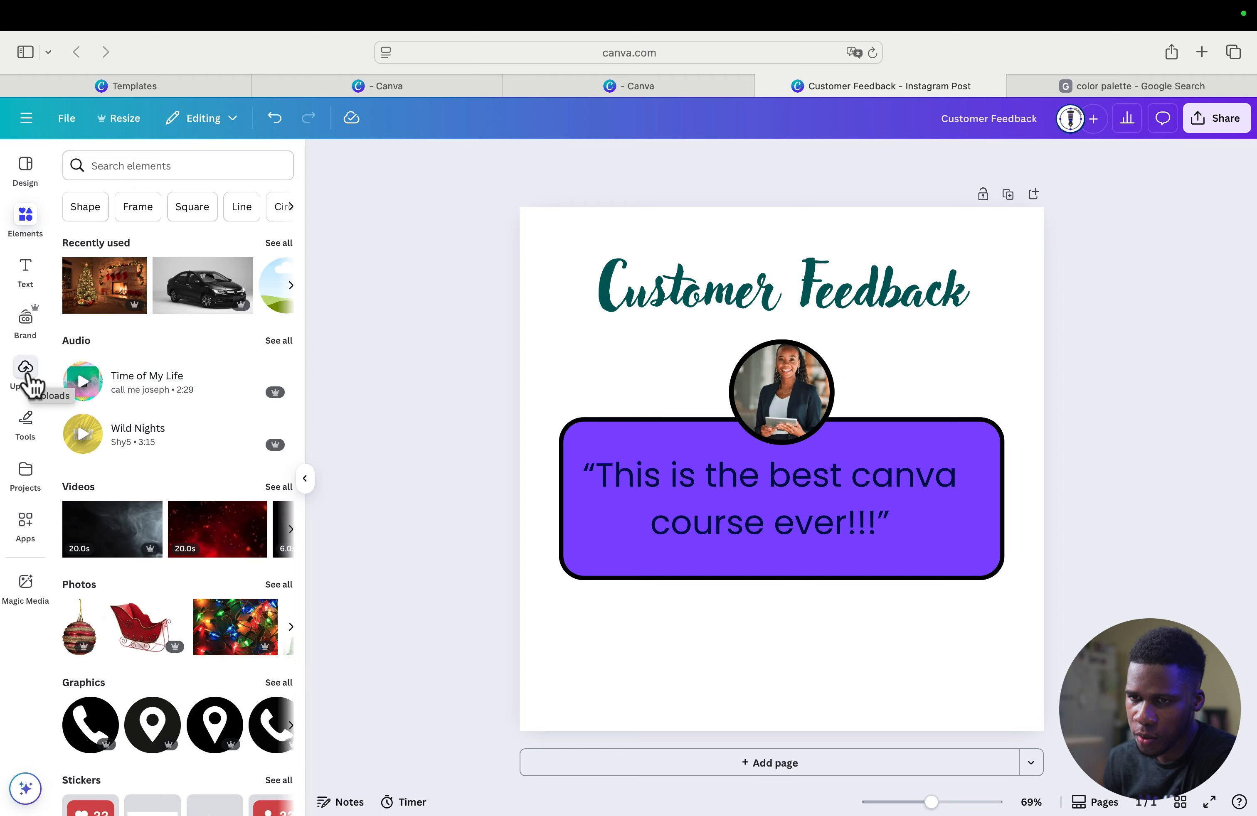
Upload the image file images-2.jpeg from the Downloads folder.
{"action": "left_click", "coordinate": [27, 371]}
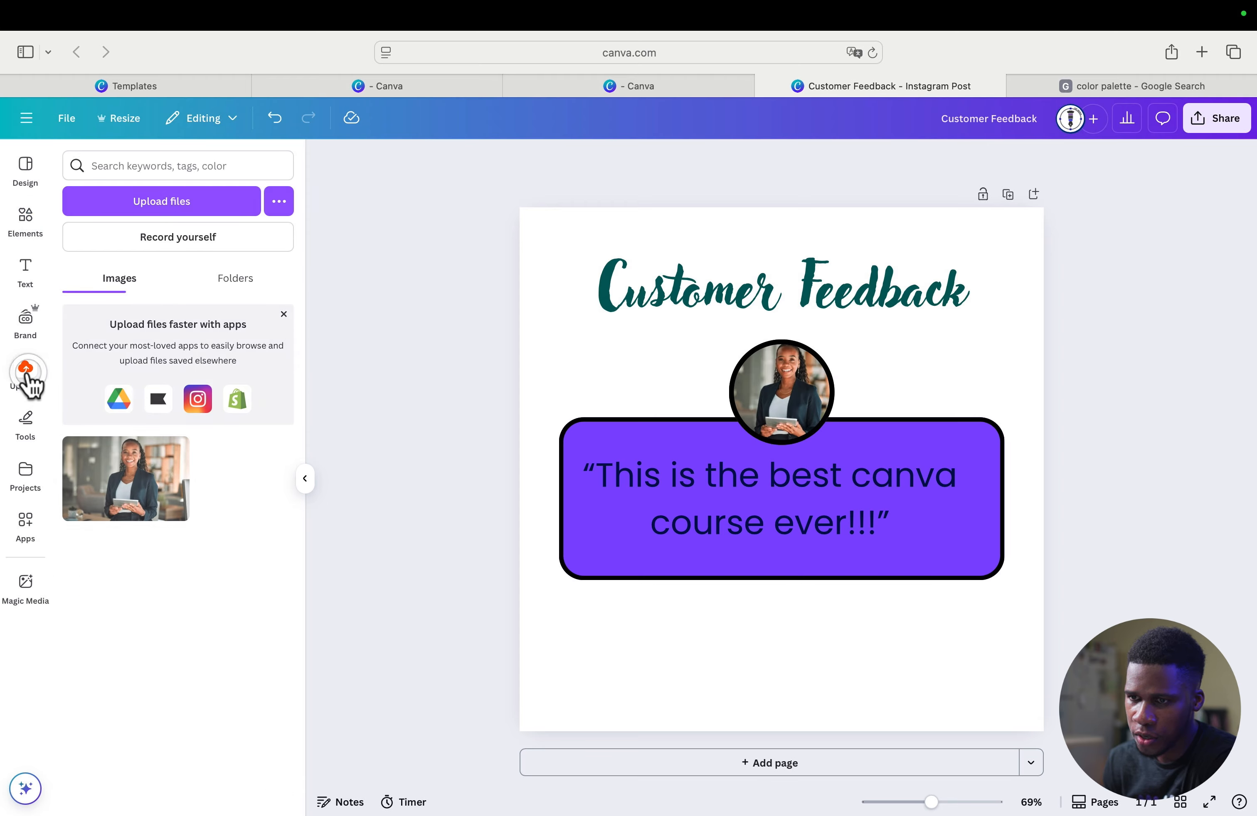
{"action": "left_click", "coordinate": [176, 204]}
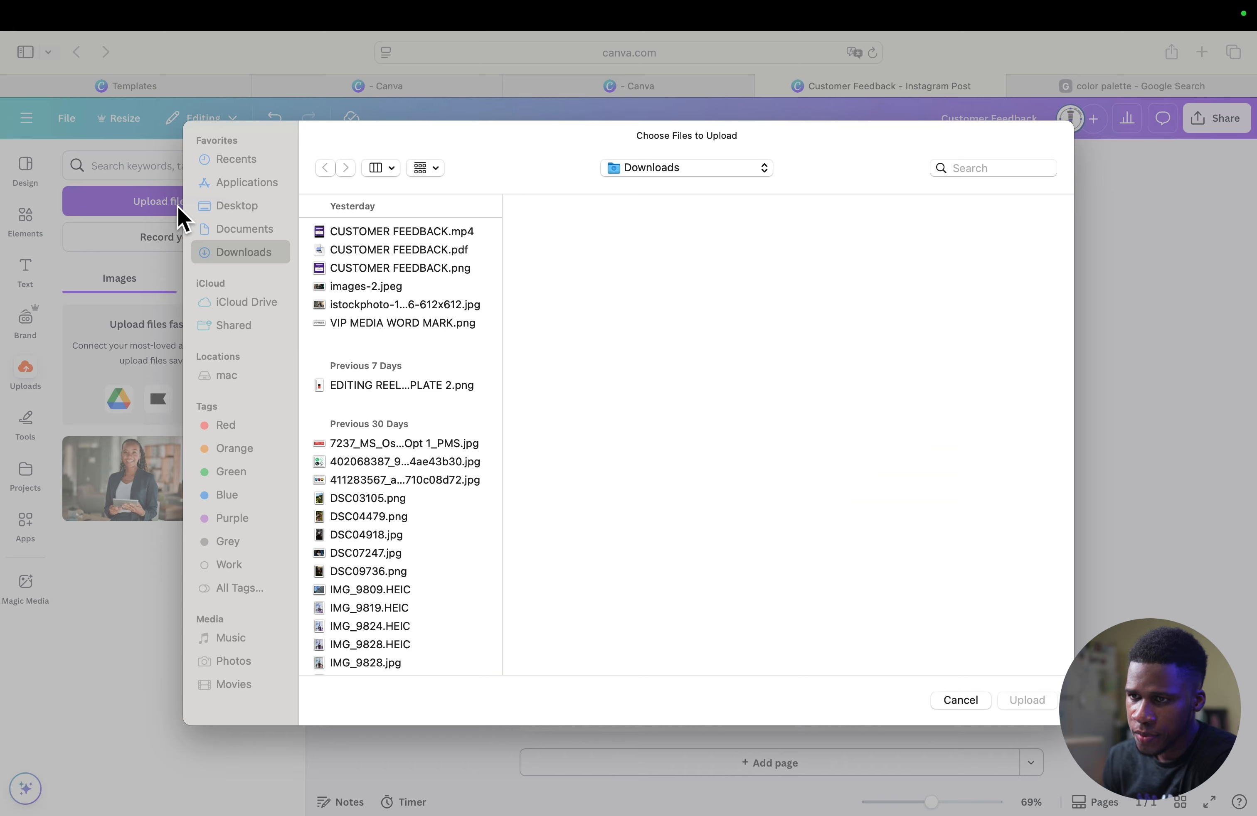
{"action": "left_click", "coordinate": [361, 309]}
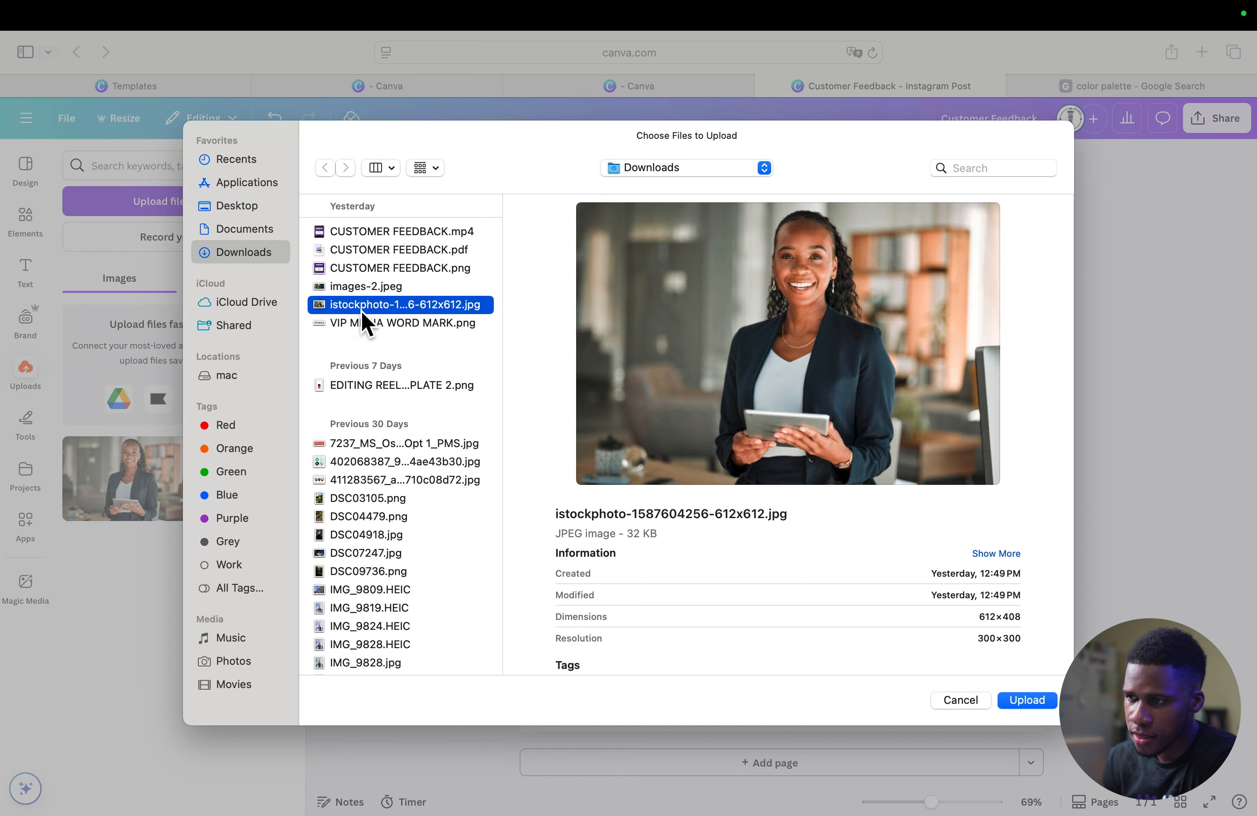
{"action": "left_click", "coordinate": [366, 287]}
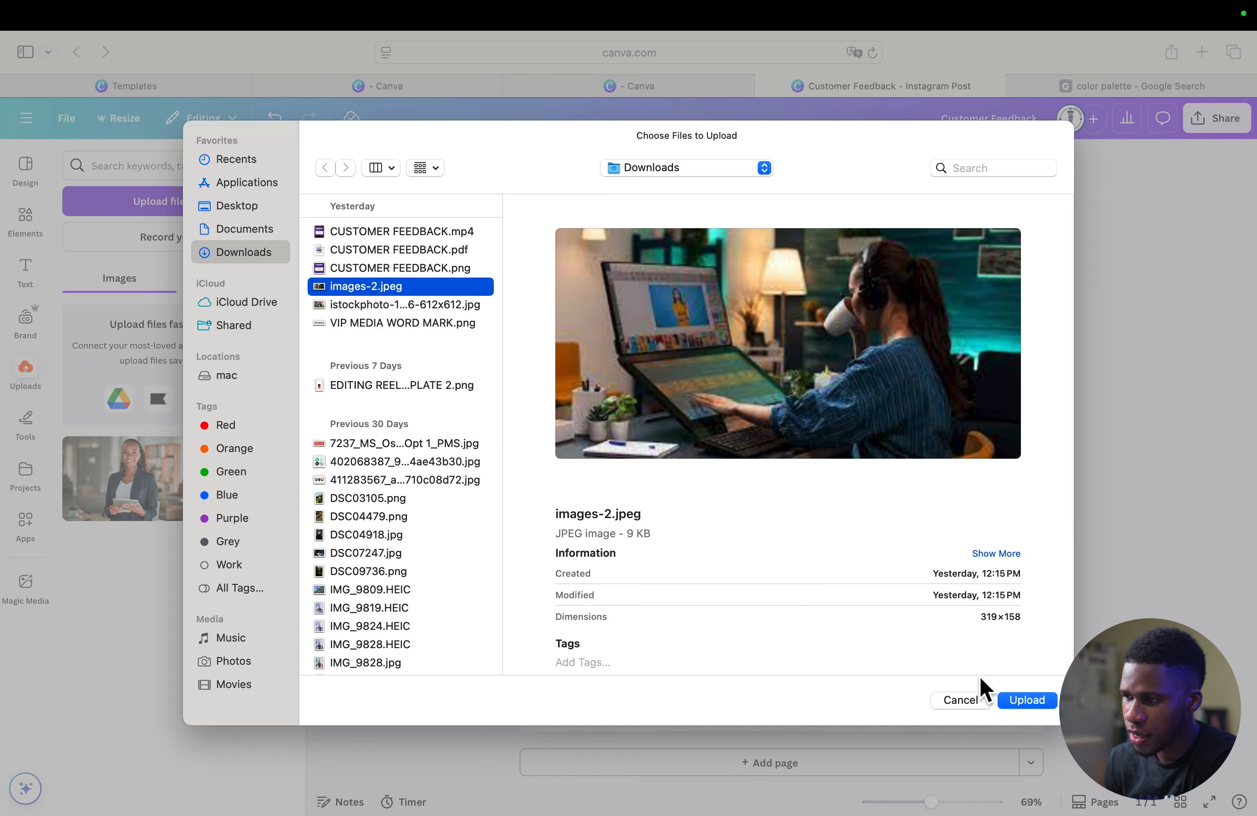
{"action": "left_click", "coordinate": [1016, 701]}
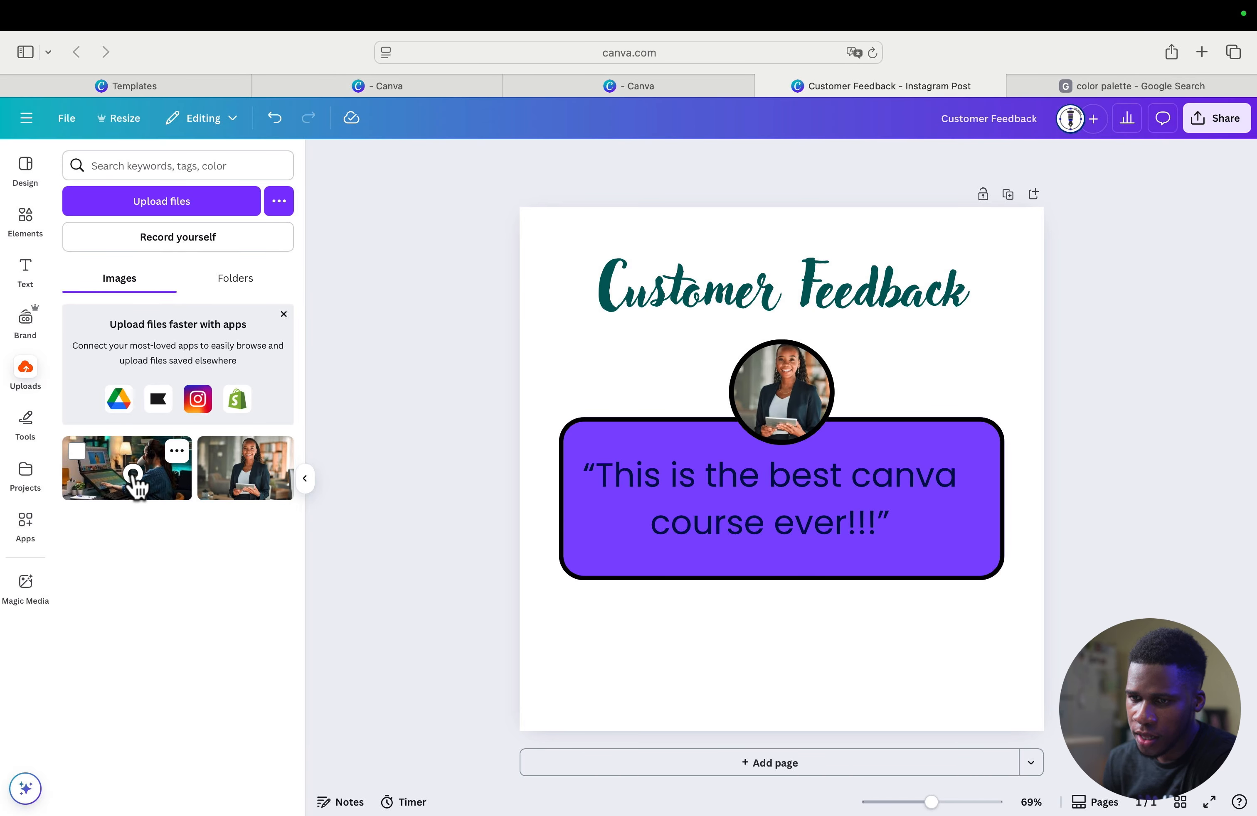
Add the uploaded desk photo to the page, then reposition and enlarge it until it covers the whole page.
{"action": "left_click", "coordinate": [135, 478]}
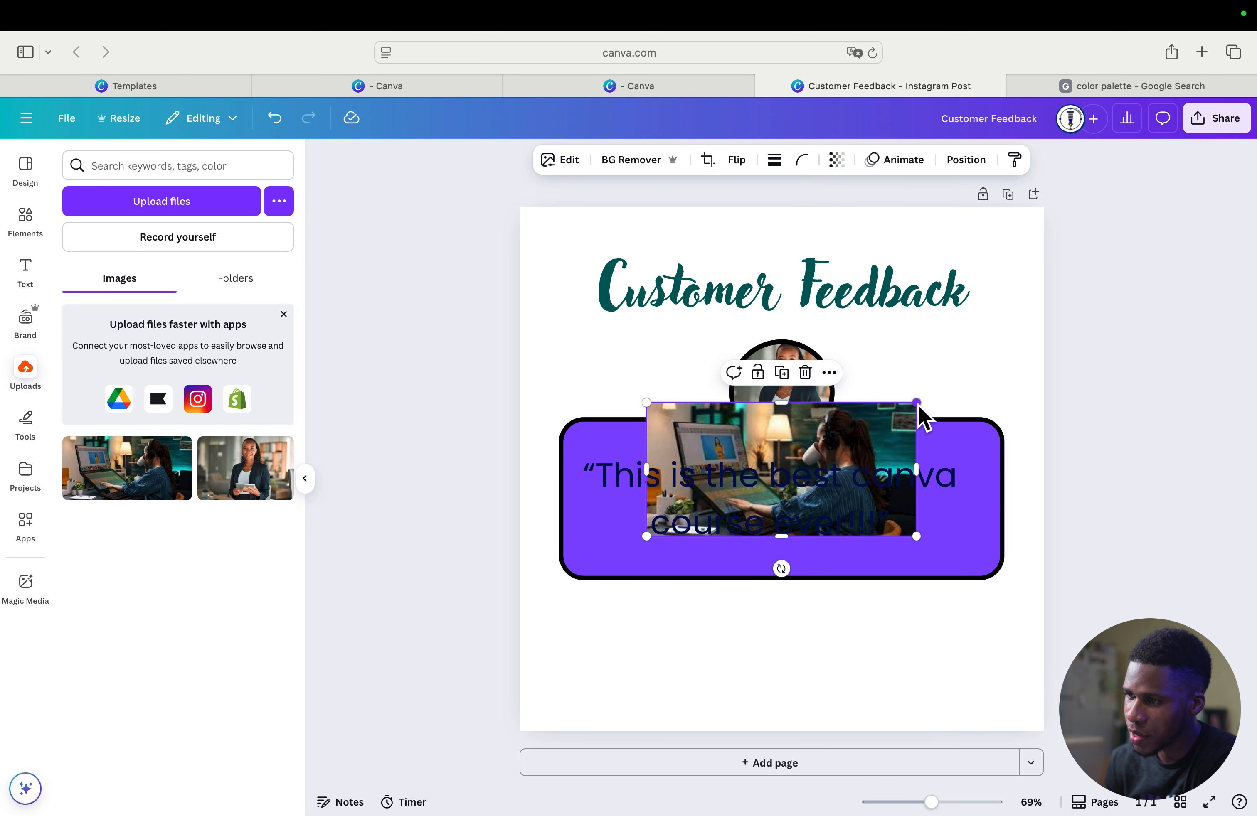
{"action": "left_click_drag", "start_coordinate": [918, 407], "coordinate": [1211, 255]}
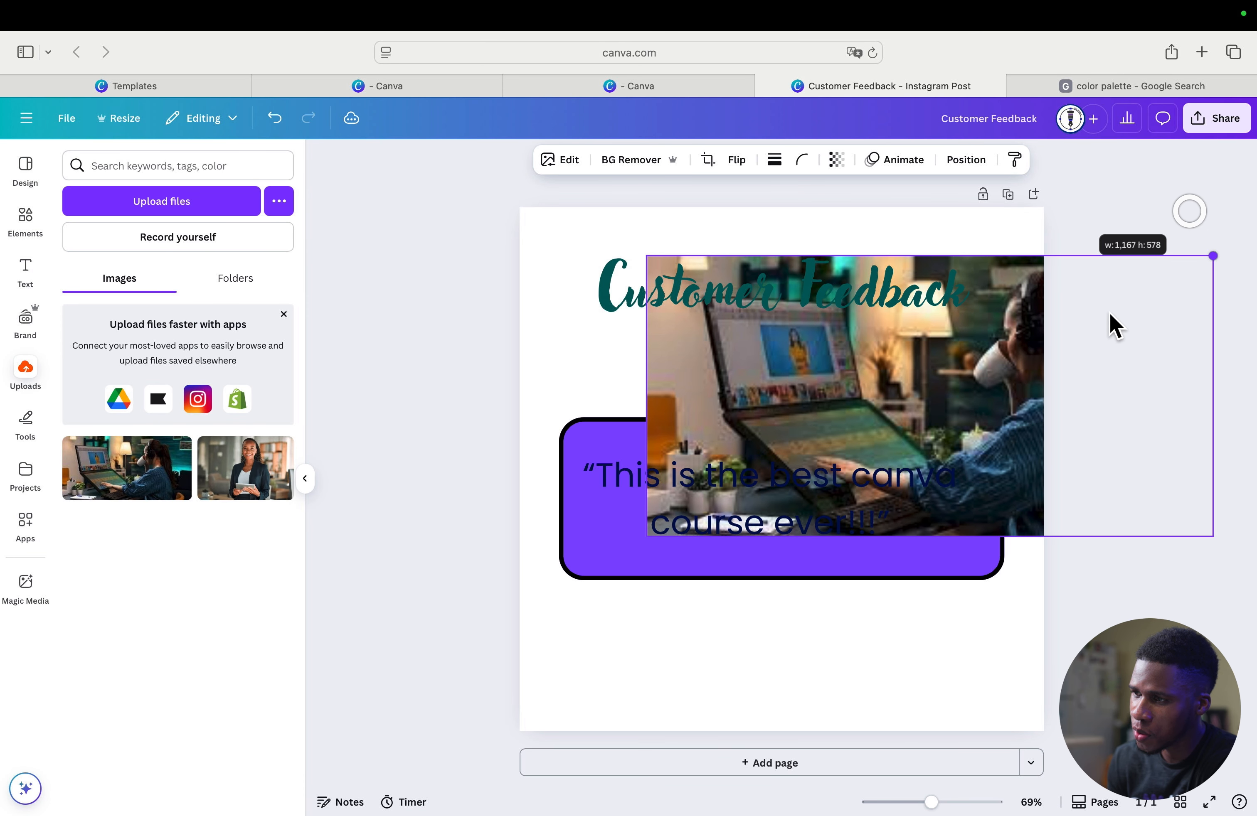
{"action": "left_click_drag", "start_coordinate": [1051, 369], "coordinate": [935, 310]}
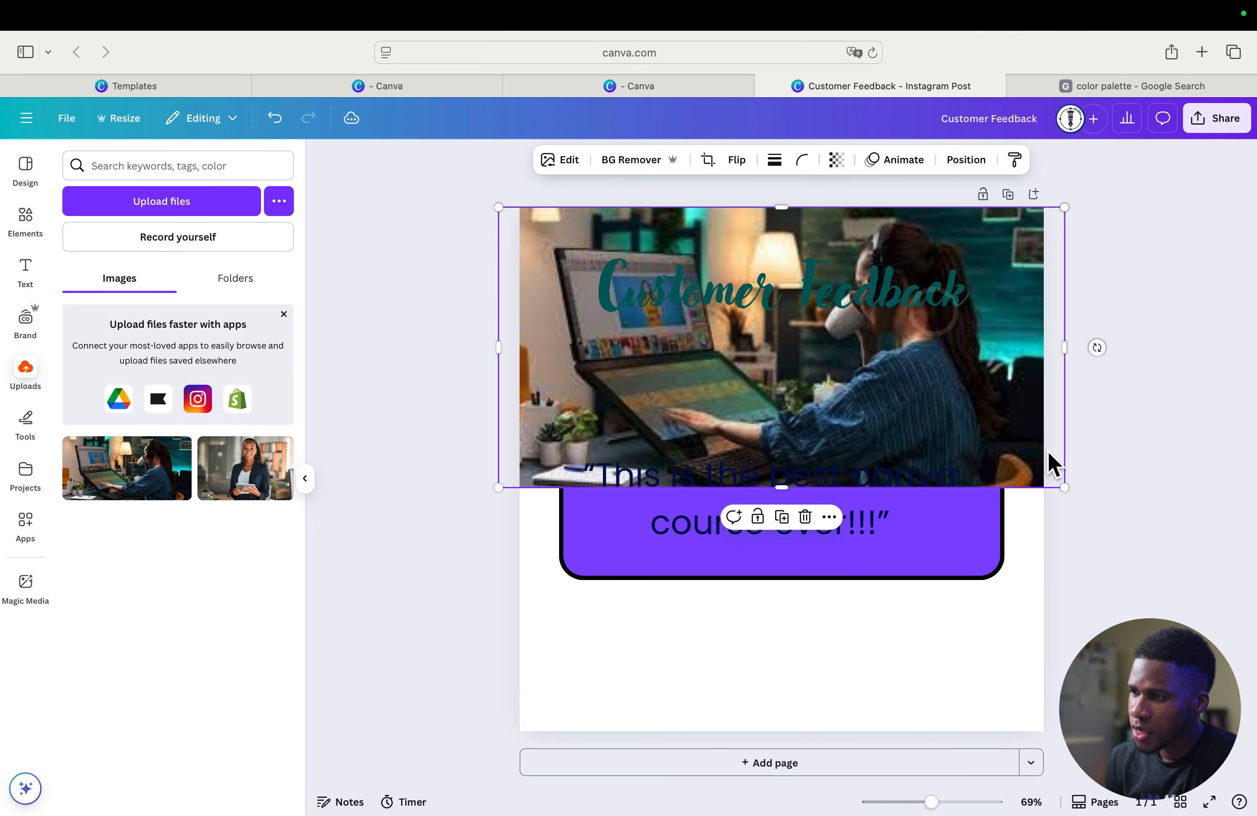
{"action": "left_click_drag", "start_coordinate": [1065, 498], "coordinate": [1181, 784]}
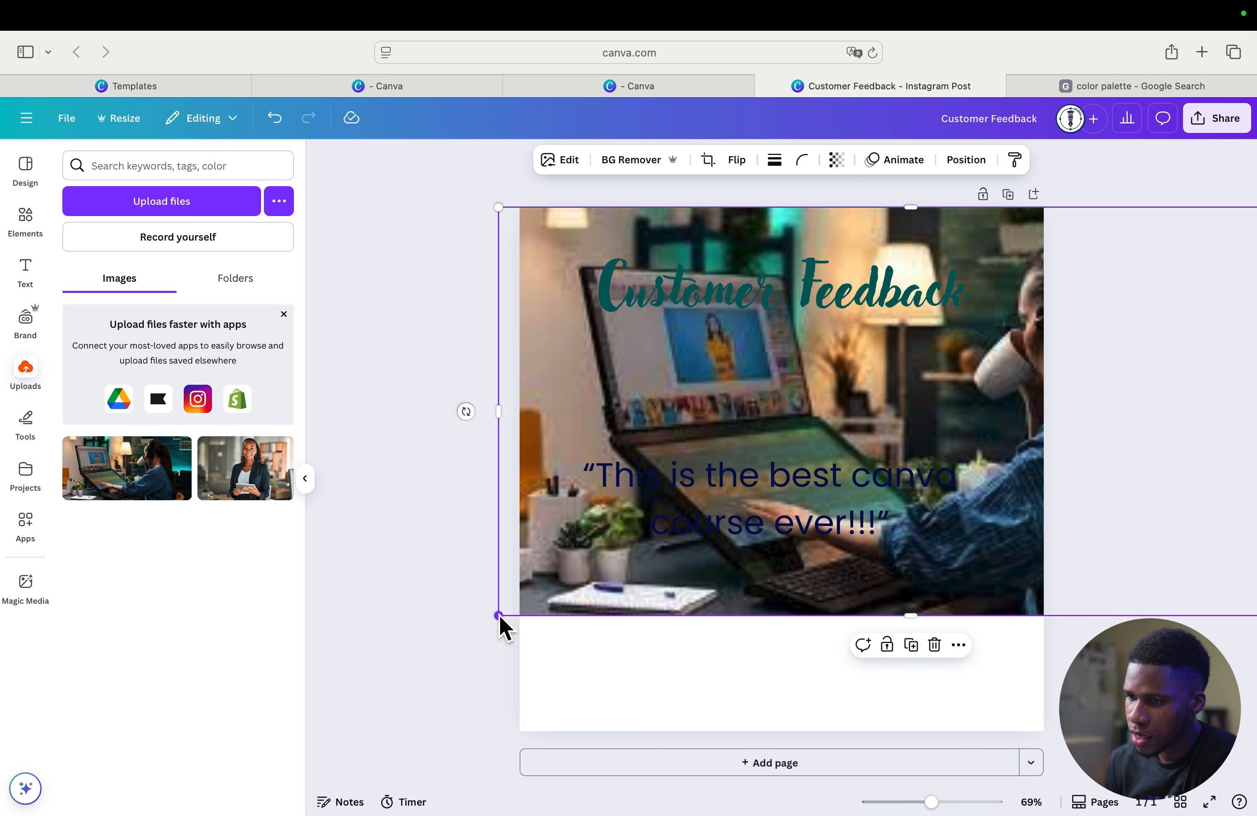
{"action": "left_click_drag", "start_coordinate": [502, 619], "coordinate": [281, 797]}
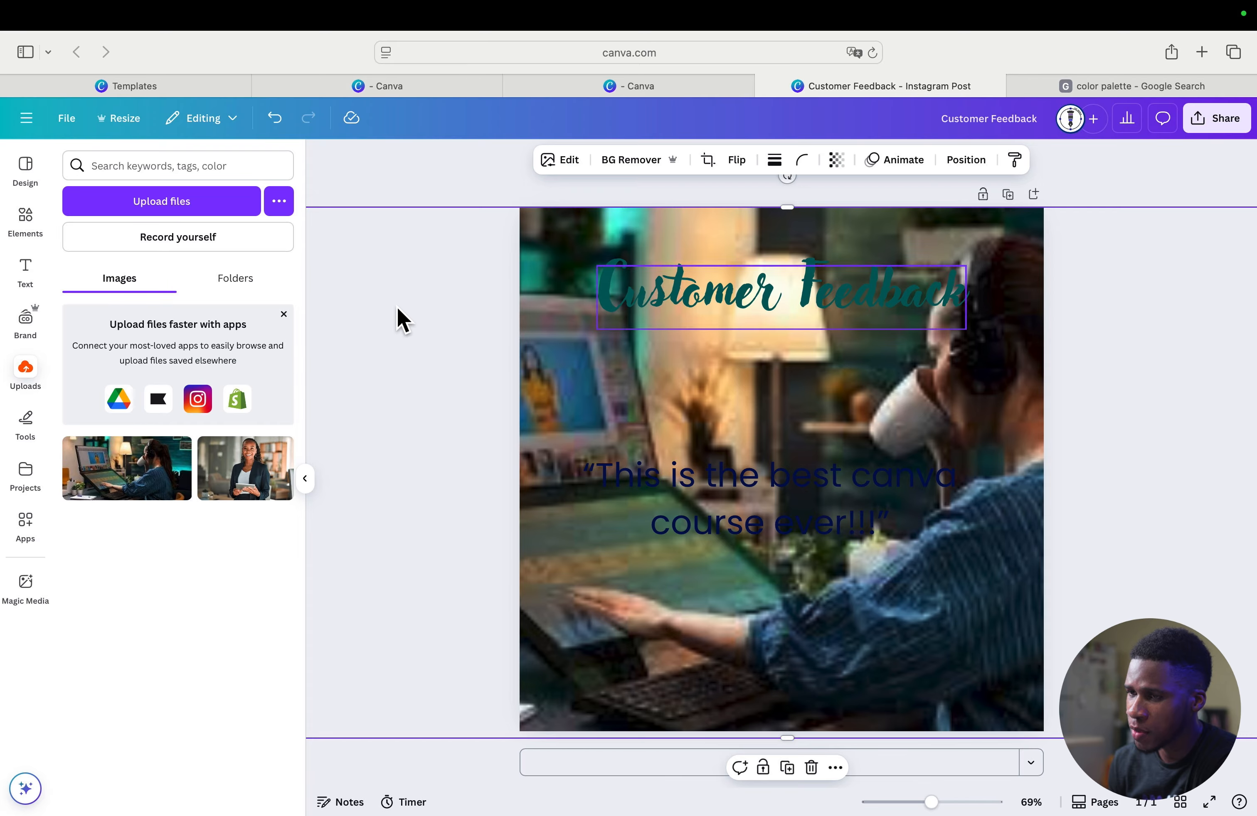
{"action": "left_click", "coordinate": [465, 183]}
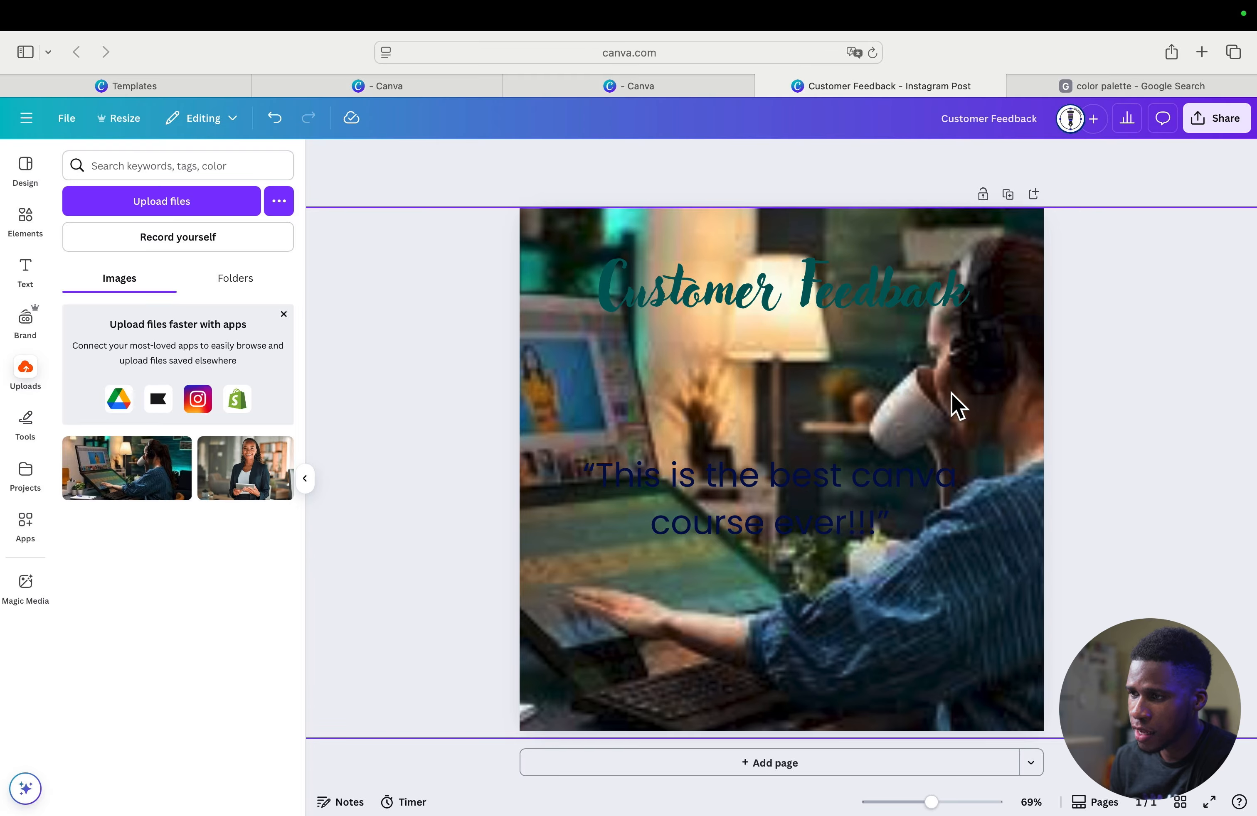
Show the layer list from the desk photo and move its layer below the circular portrait and the purple box.
{"action": "right_click", "coordinate": [1001, 424]}
{"action": "mouse_move", "coordinate": [1080, 523]}
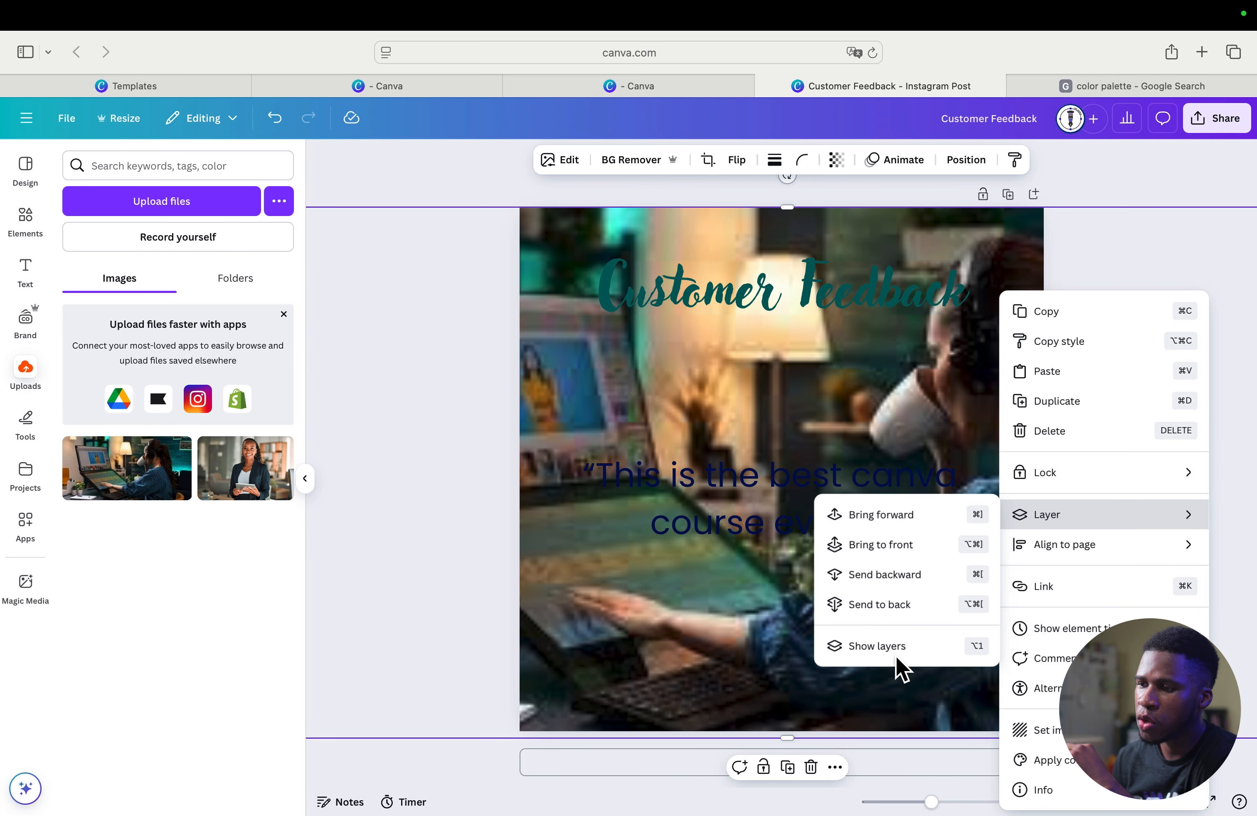
{"action": "left_click", "coordinate": [876, 646]}
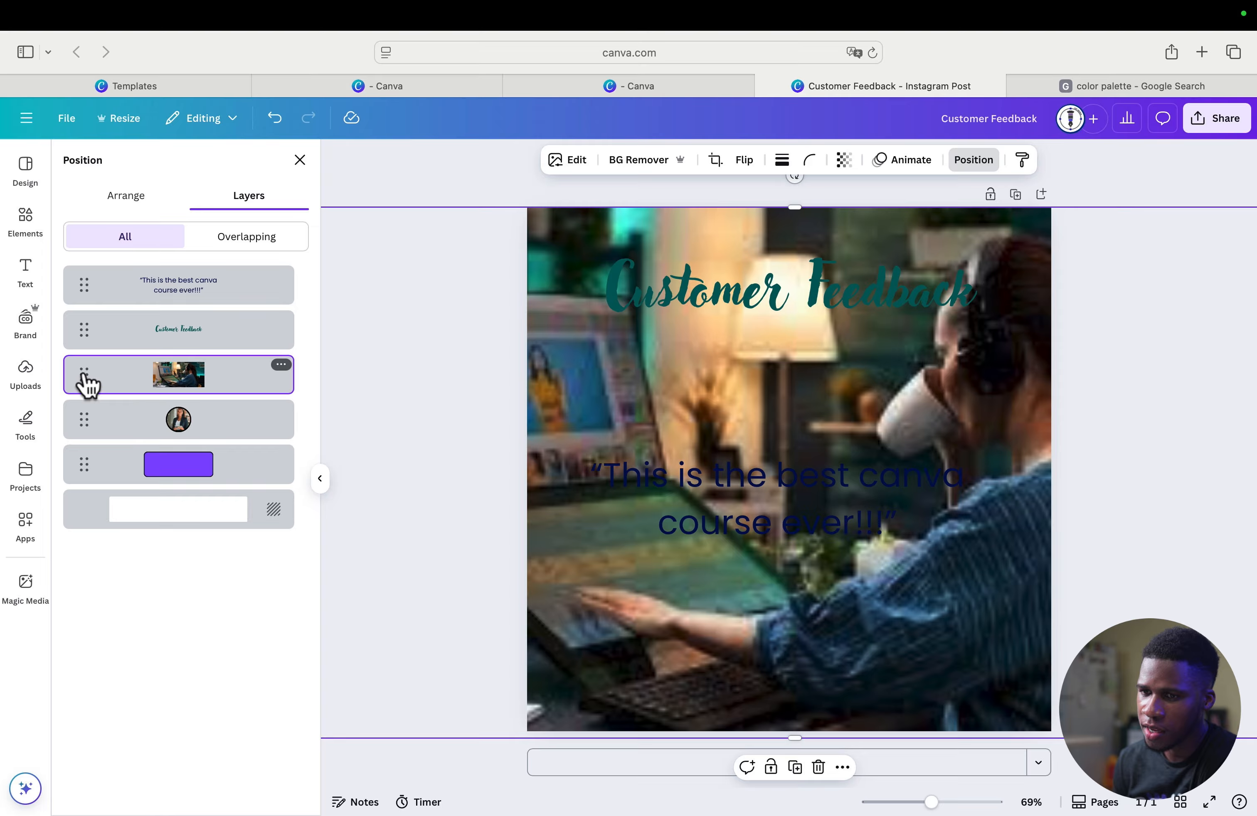
{"action": "mouse_move", "coordinate": [86, 380]}
{"action": "left_mouse_down"}
{"action": "mouse_move", "coordinate": [83, 485]}
{"action": "mouse_move", "coordinate": [93, 368]}
{"action": "mouse_move", "coordinate": [88, 389]}
{"action": "left_mouse_up"}
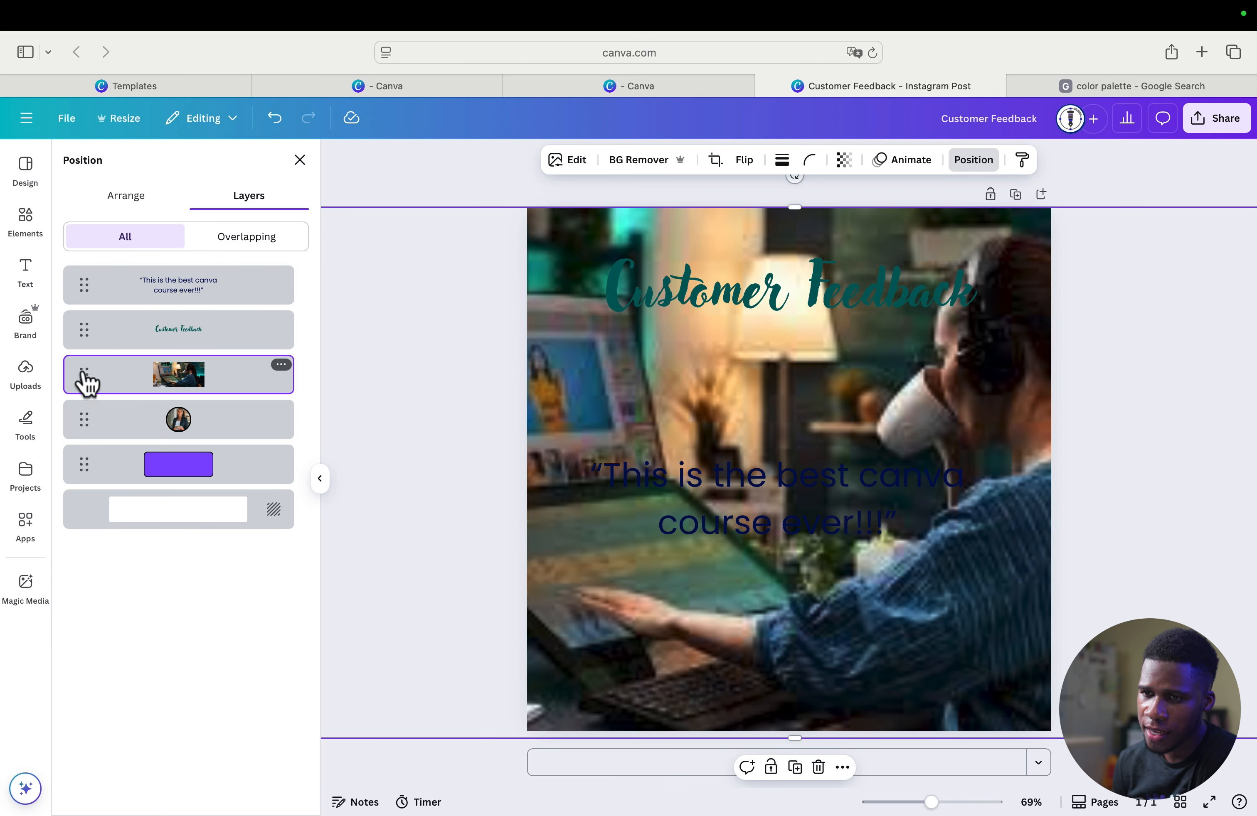
{"action": "left_click", "coordinate": [83, 372]}
{"action": "left_click_drag", "start_coordinate": [86, 377], "coordinate": [84, 485]}
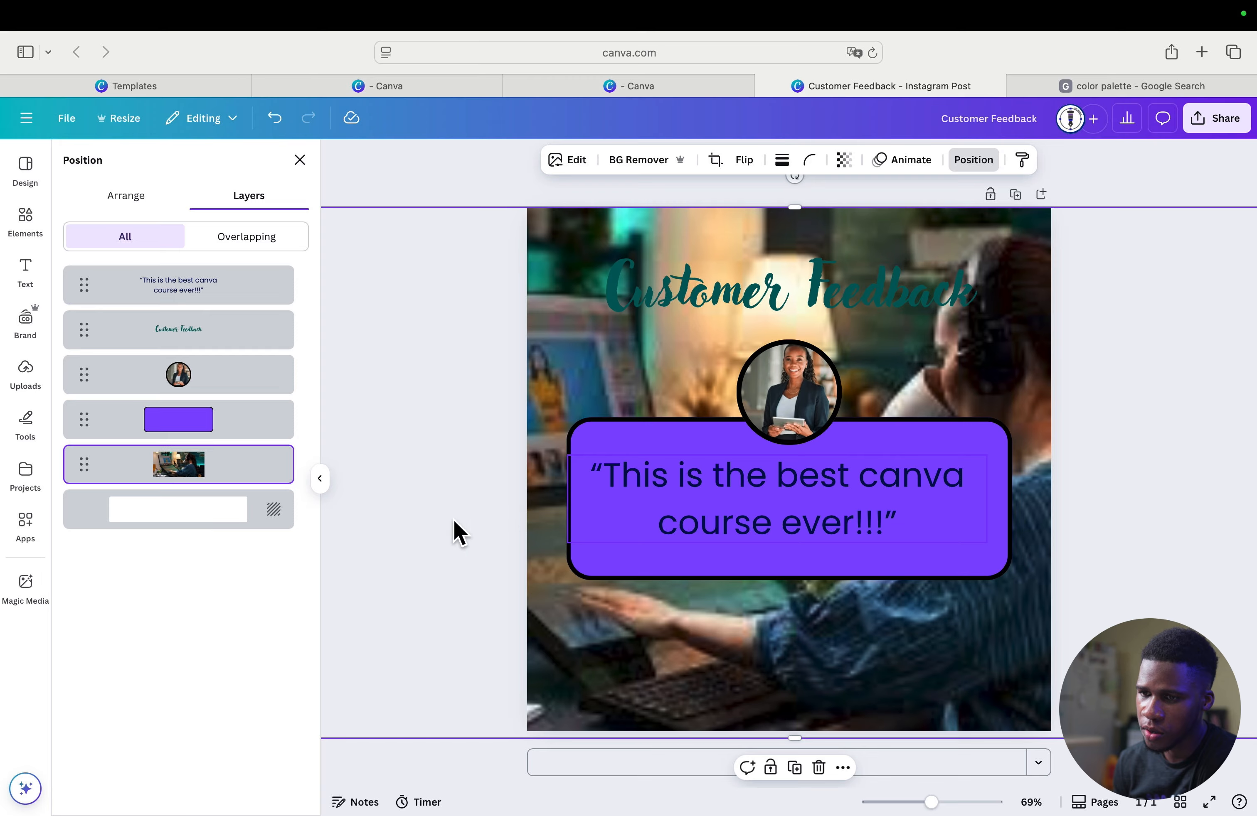
Raise the desk photo's layer above the portrait and purple box, return it beneath them, and close the layer list.
{"action": "left_click_drag", "start_coordinate": [84, 474], "coordinate": [86, 366]}
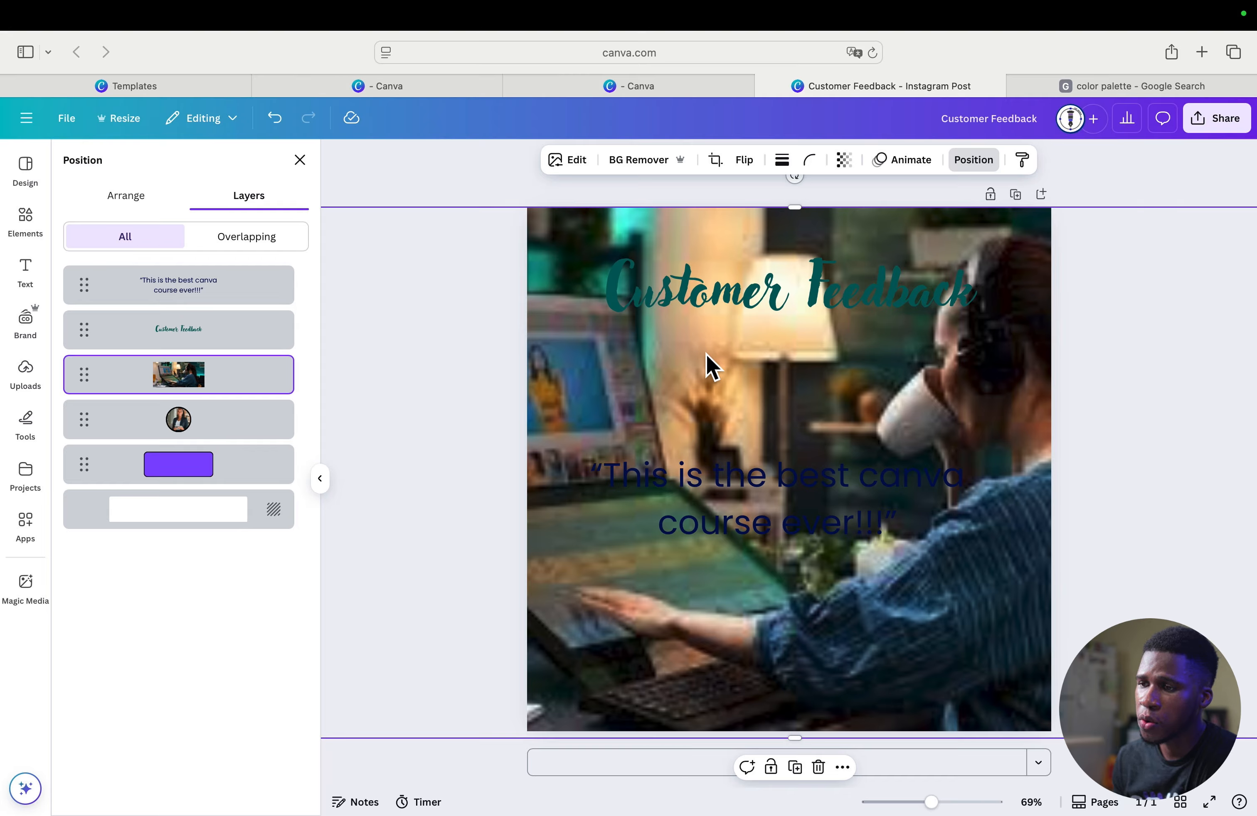
{"action": "left_click", "coordinate": [84, 374]}
{"action": "left_click_drag", "start_coordinate": [84, 374], "coordinate": [80, 476]}
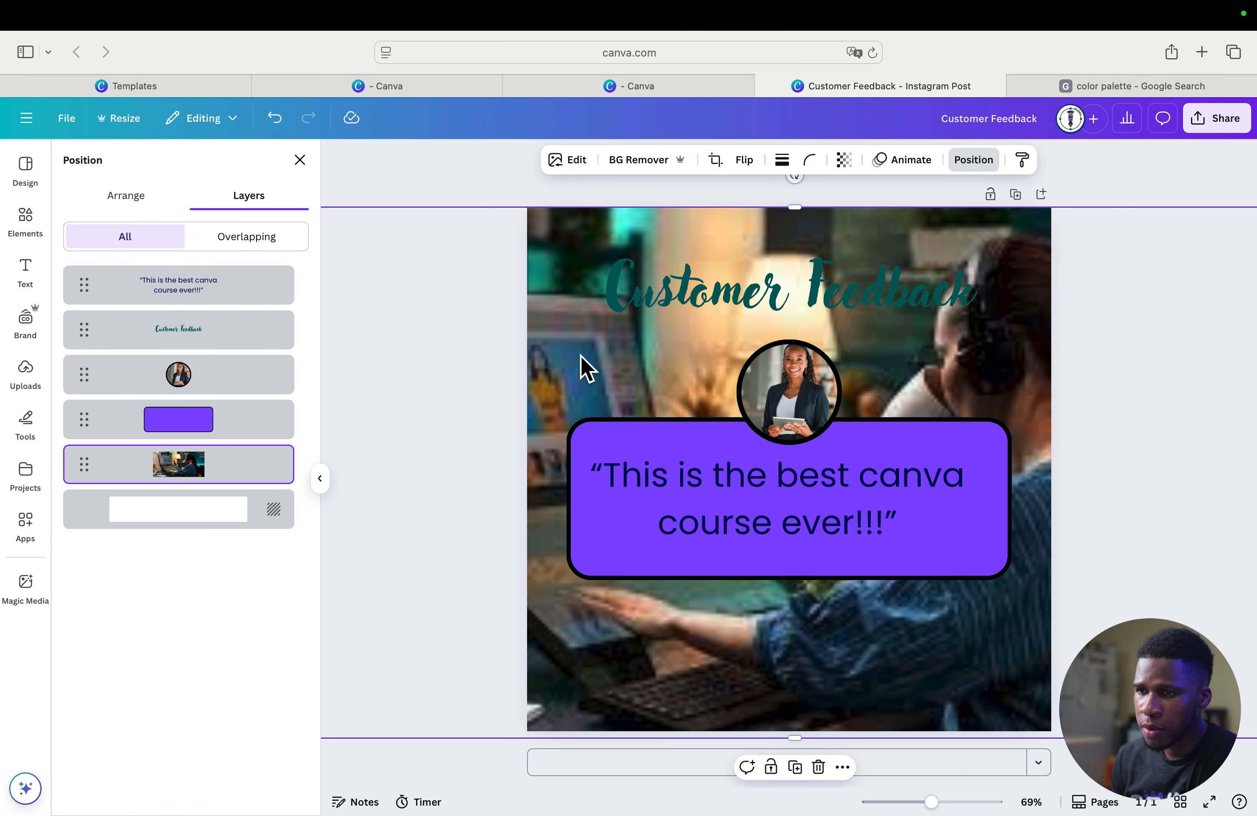
{"action": "scroll", "coordinate": [1010, 349], "scroll_direction": "right", "scroll_amount": 1}
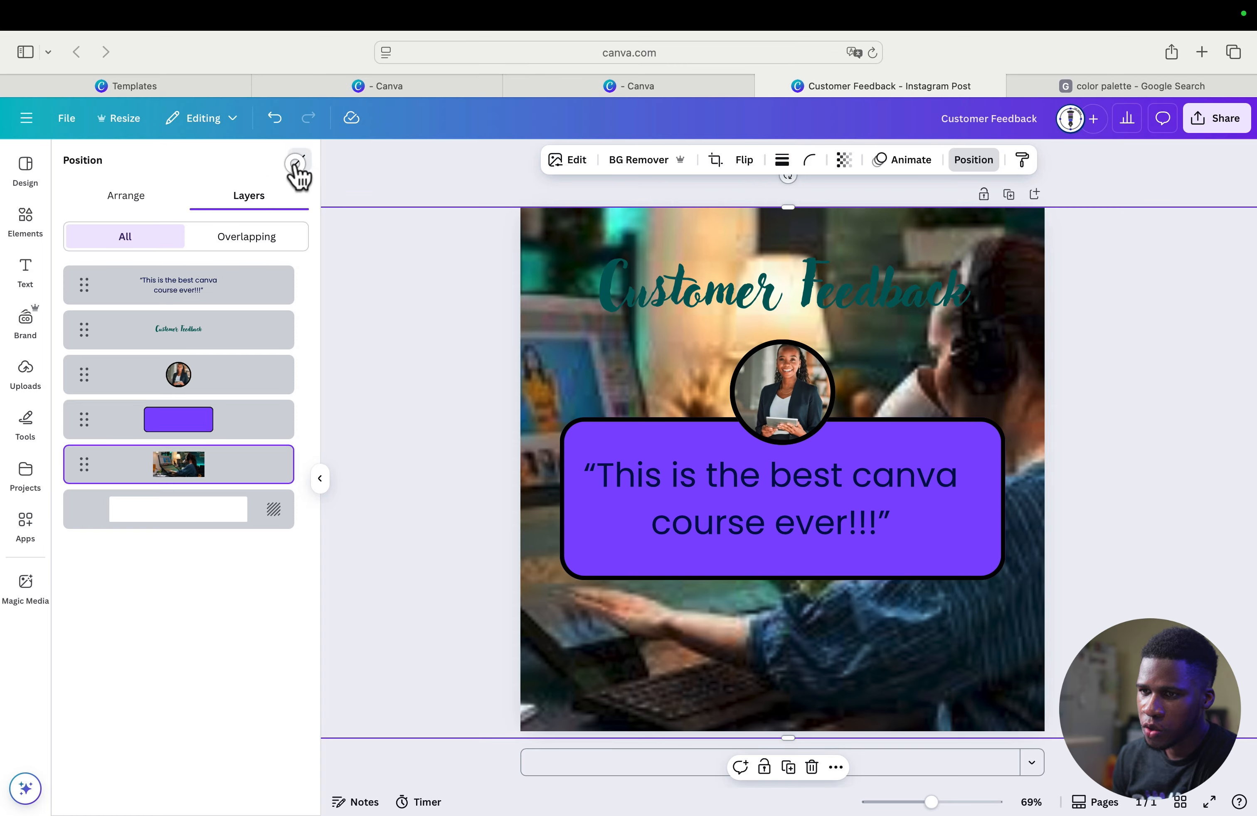
{"action": "left_click", "coordinate": [295, 164]}
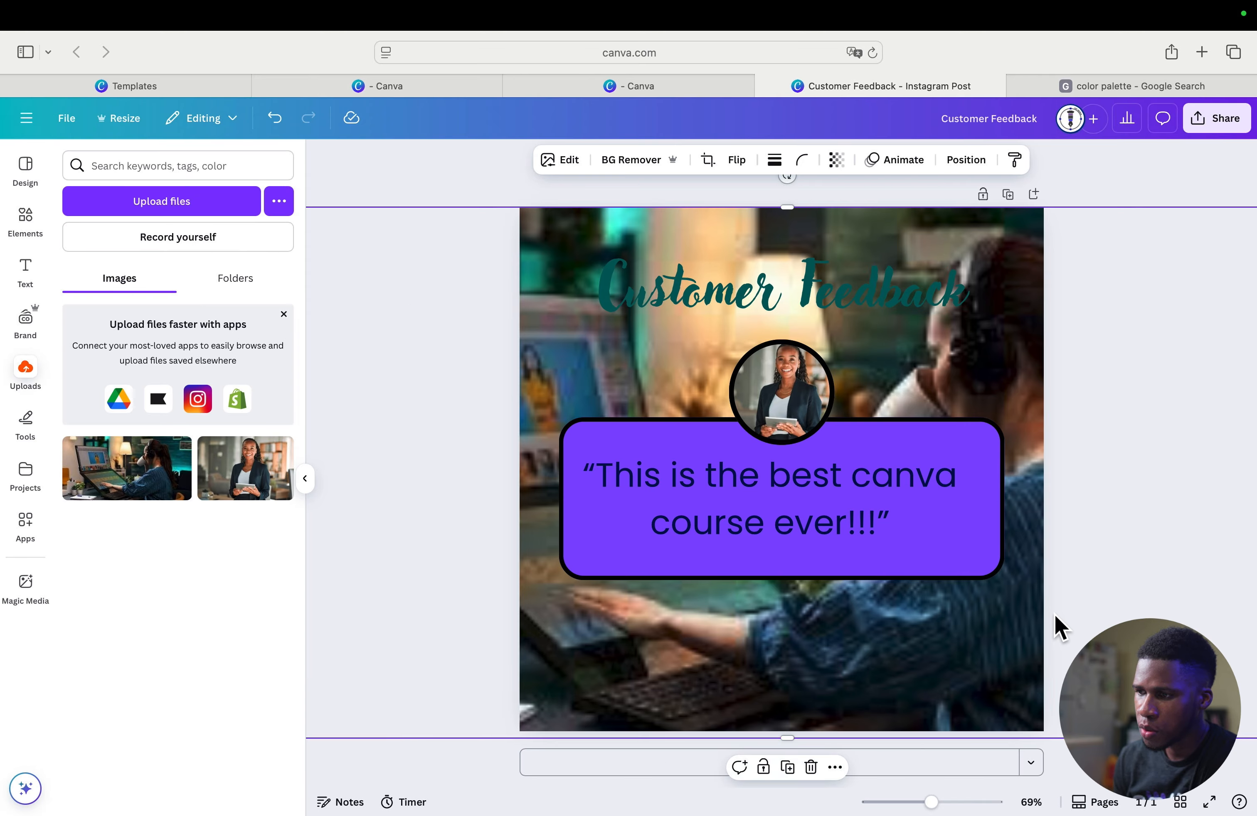
Send the quote text backward so it sits behind the purple box.
{"action": "left_click", "coordinate": [848, 485]}
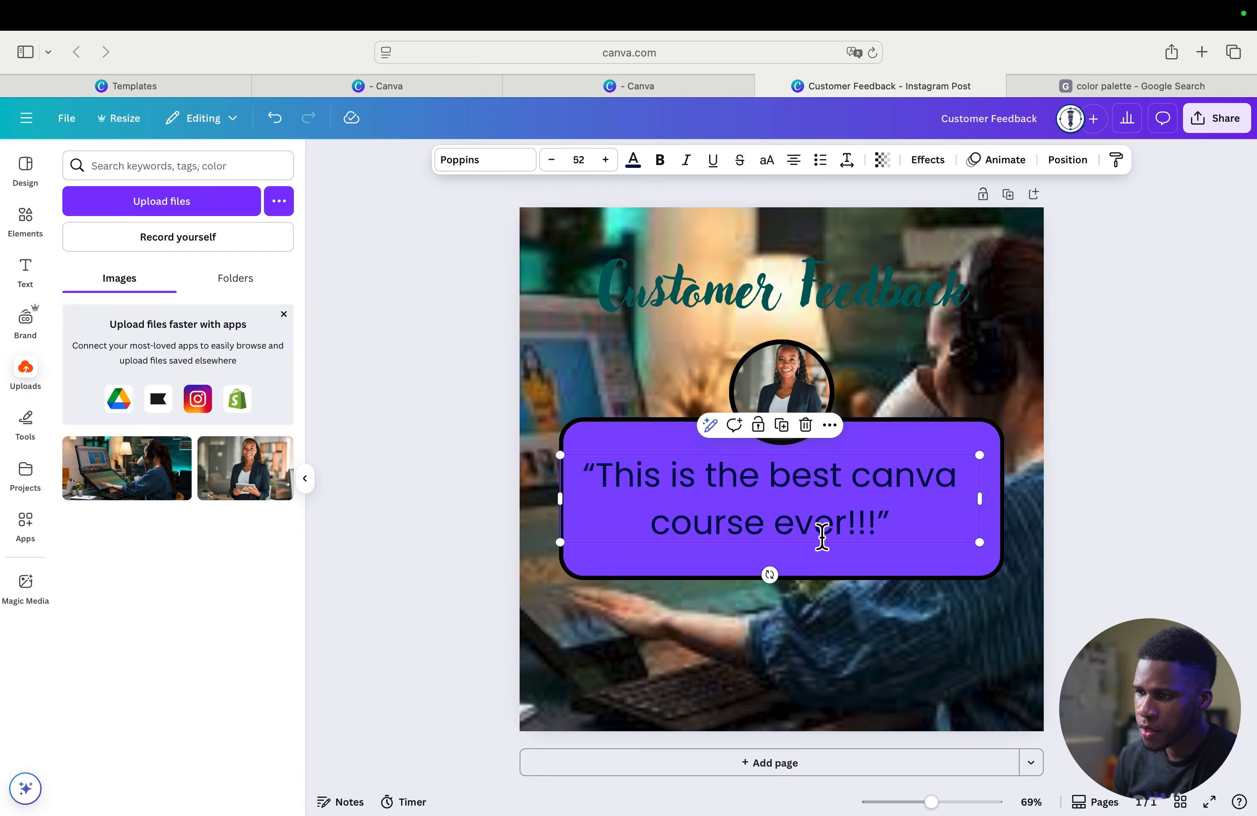
{"action": "right_click", "coordinate": [812, 506]}
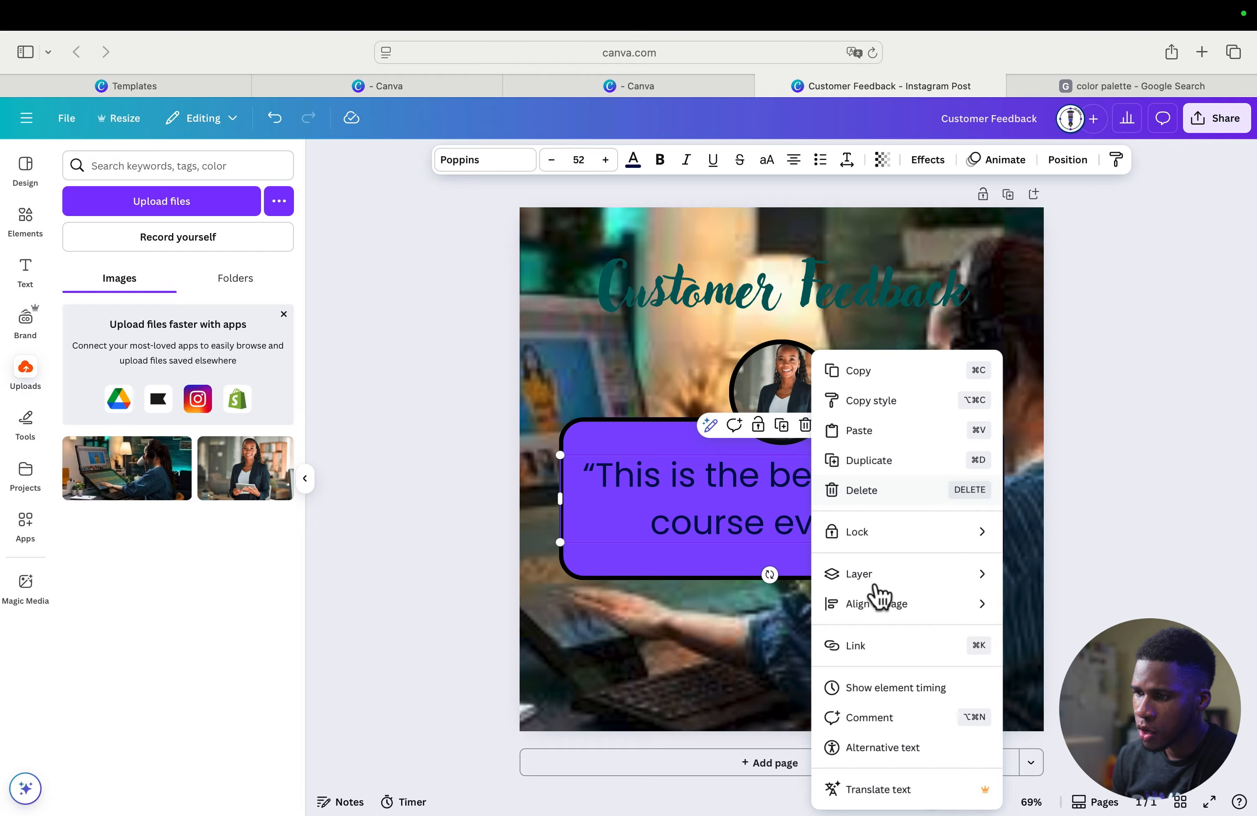
{"action": "mouse_move", "coordinate": [874, 585]}
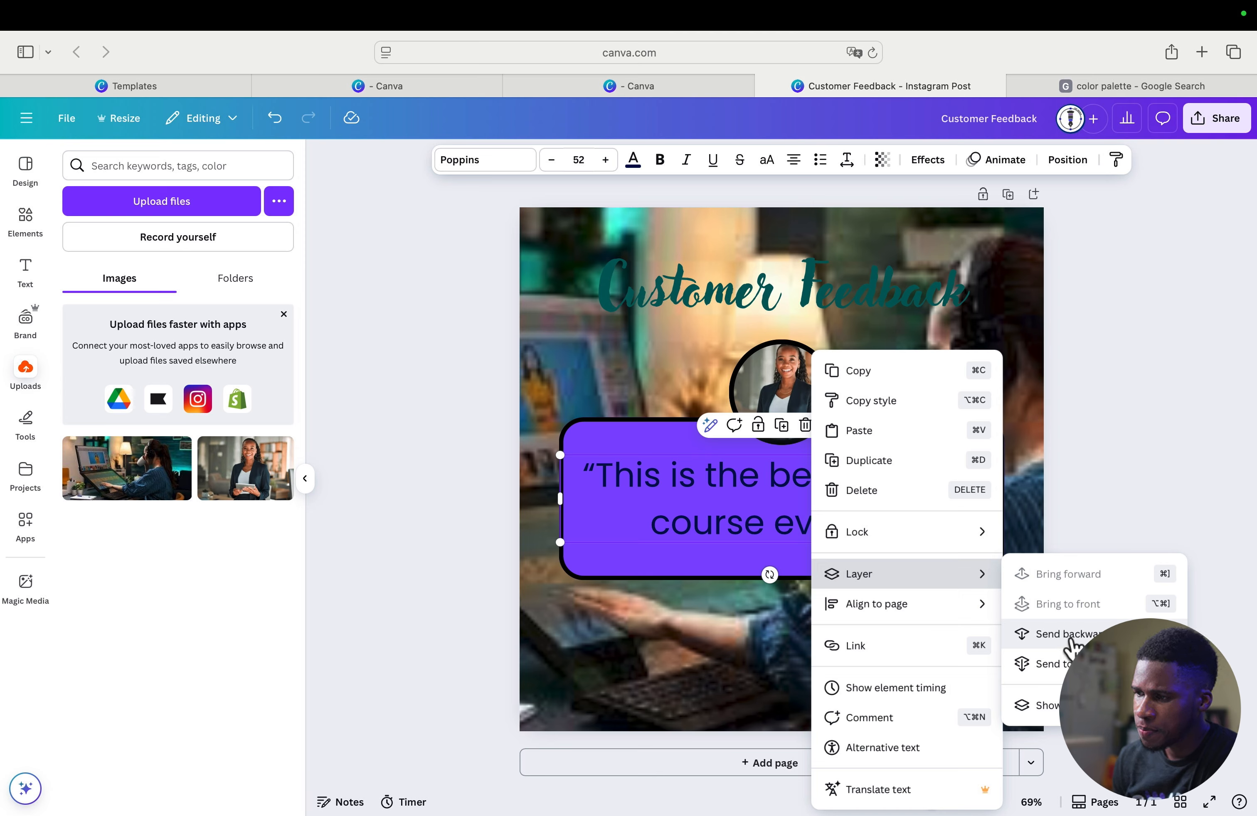
{"action": "left_click", "coordinate": [1070, 636]}
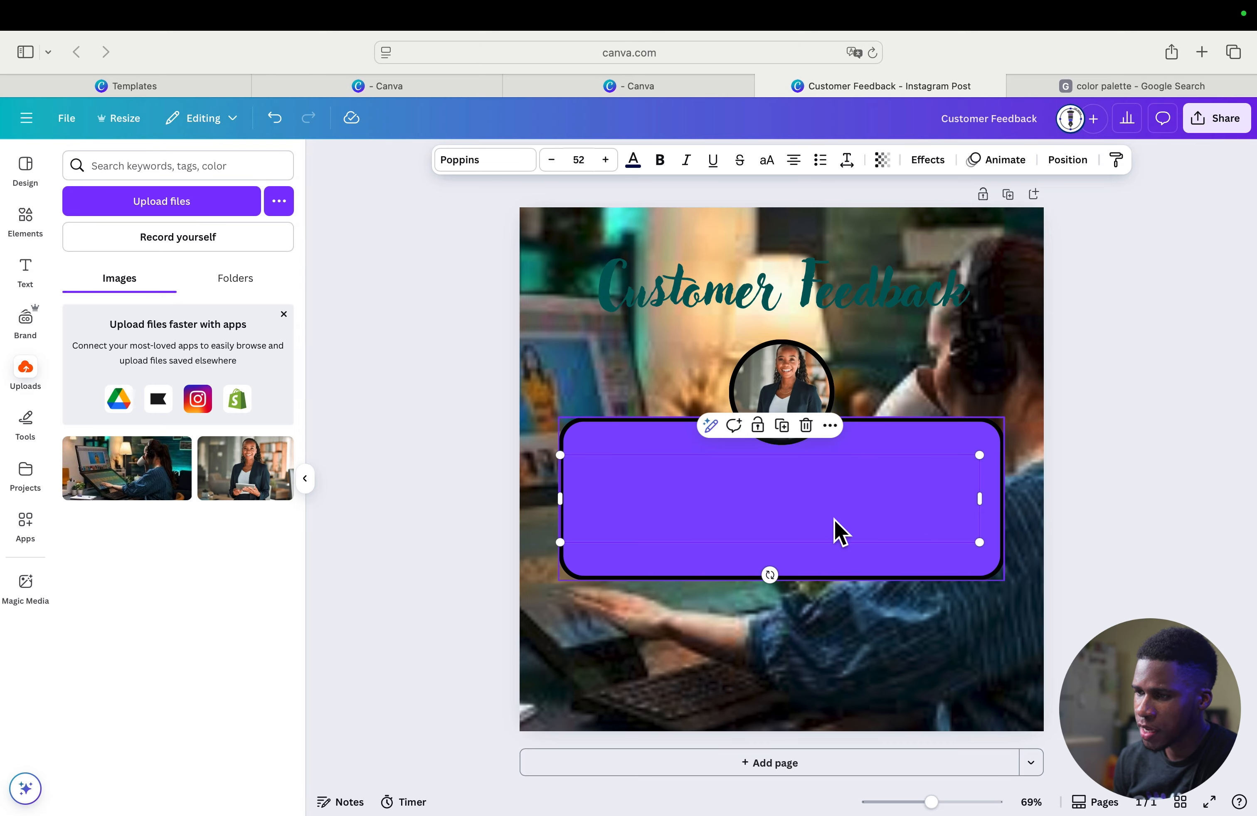
Show the layers for the quote text and bring it forward, just above the purple box.
{"action": "right_click", "coordinate": [813, 525]}
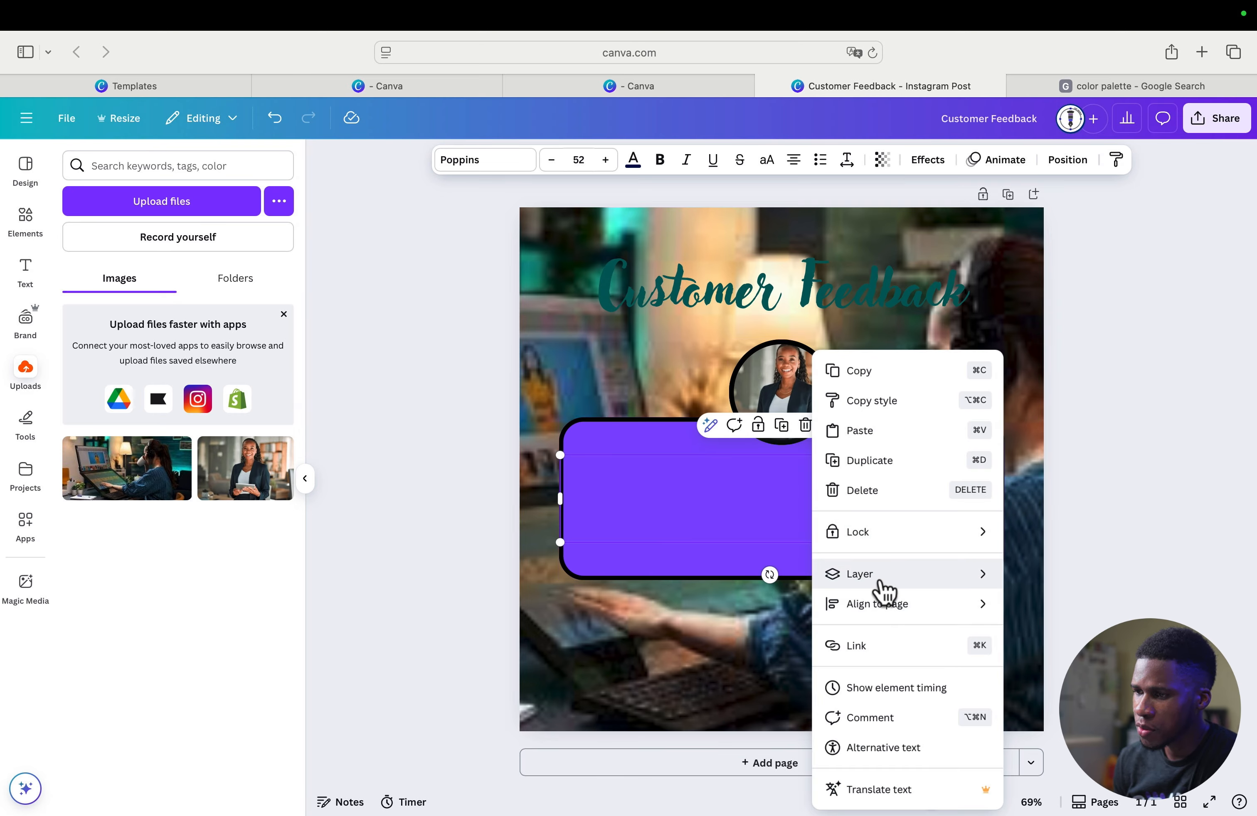
{"action": "left_click", "coordinate": [1048, 704]}
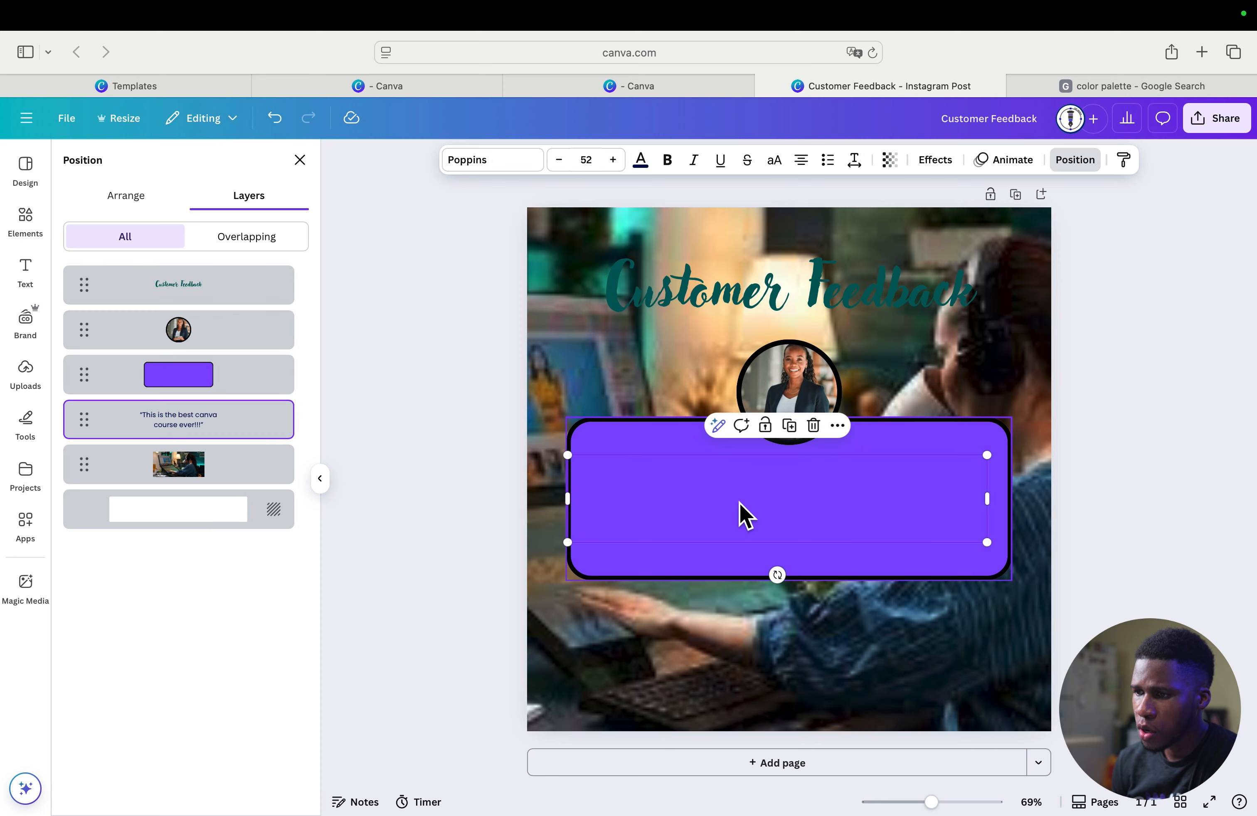
{"action": "right_click", "coordinate": [717, 514]}
{"action": "mouse_move", "coordinate": [784, 579]}
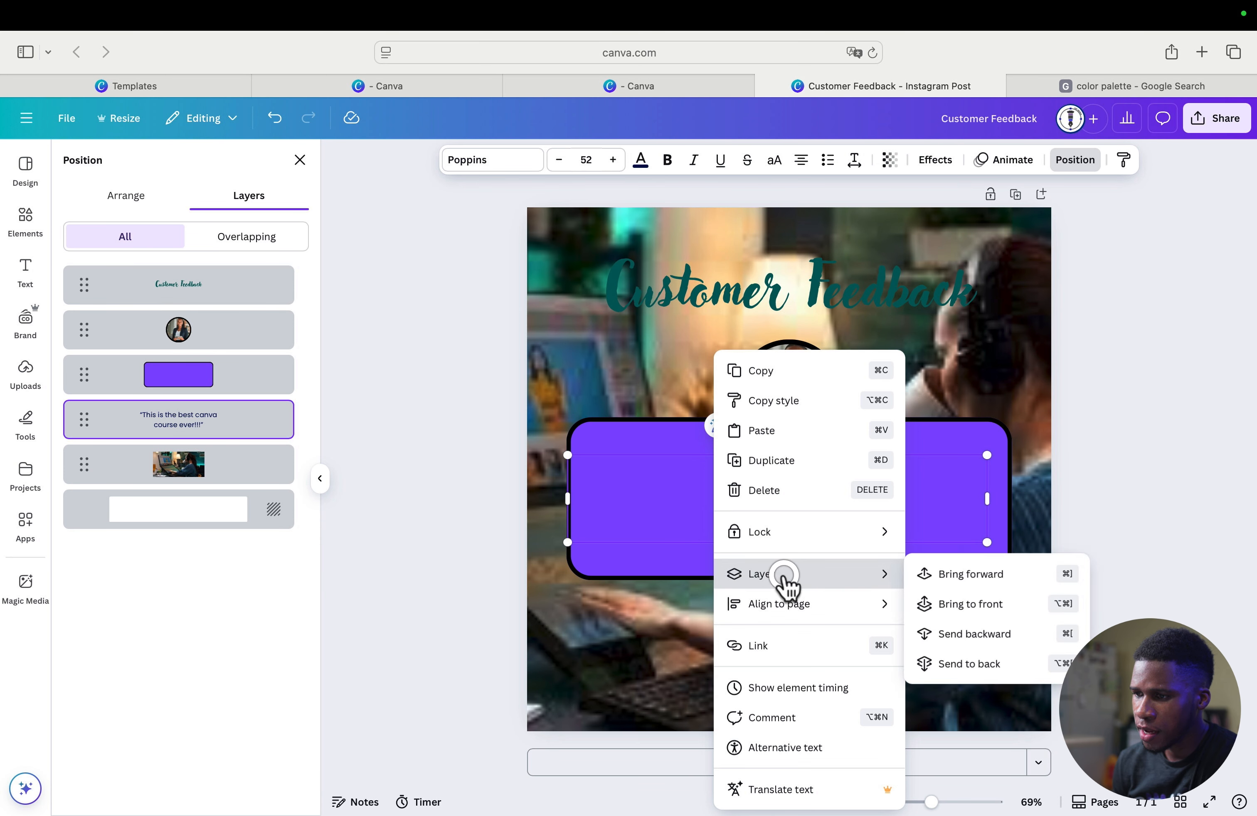
{"action": "left_click", "coordinate": [963, 578]}
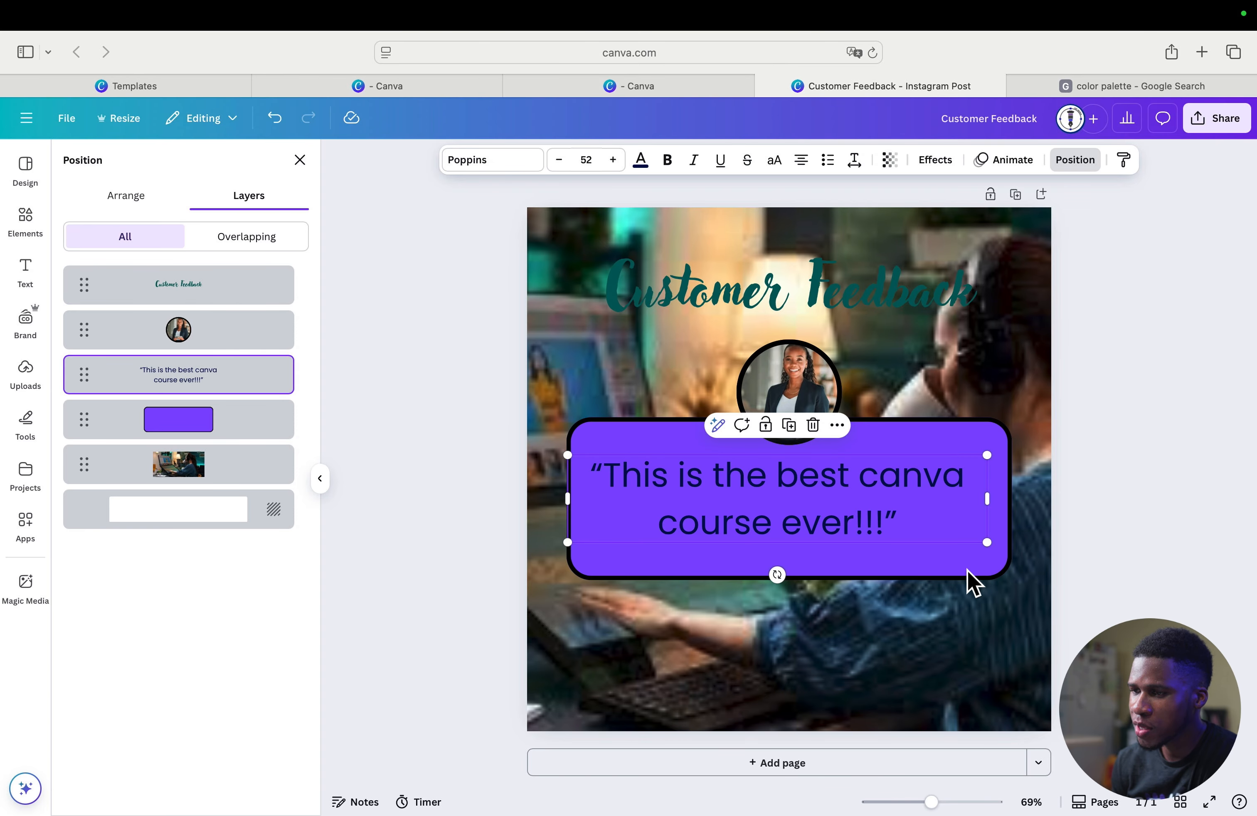
{"action": "left_click", "coordinate": [1145, 579]}
{"action": "left_click", "coordinate": [1122, 579]}
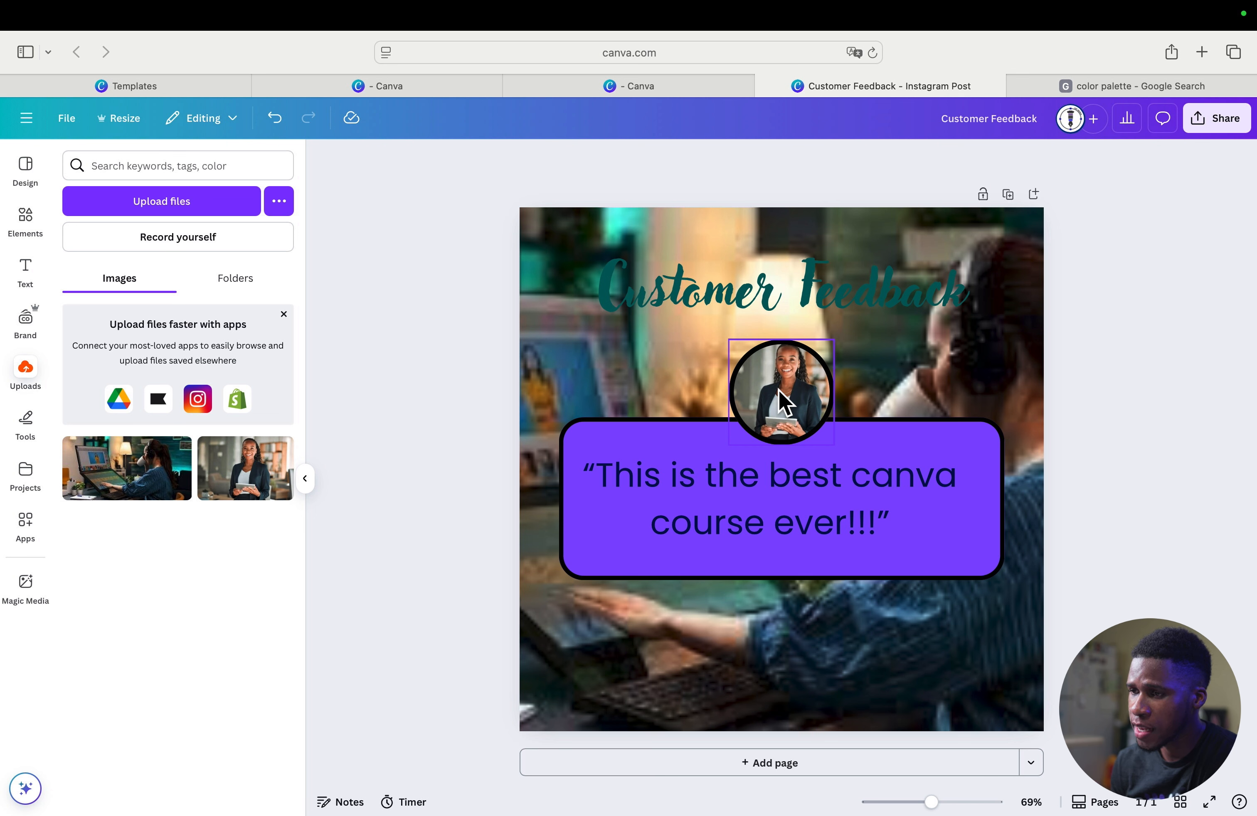
Lock the circular portrait's position and try to move it.
{"action": "left_click", "coordinate": [783, 402]}
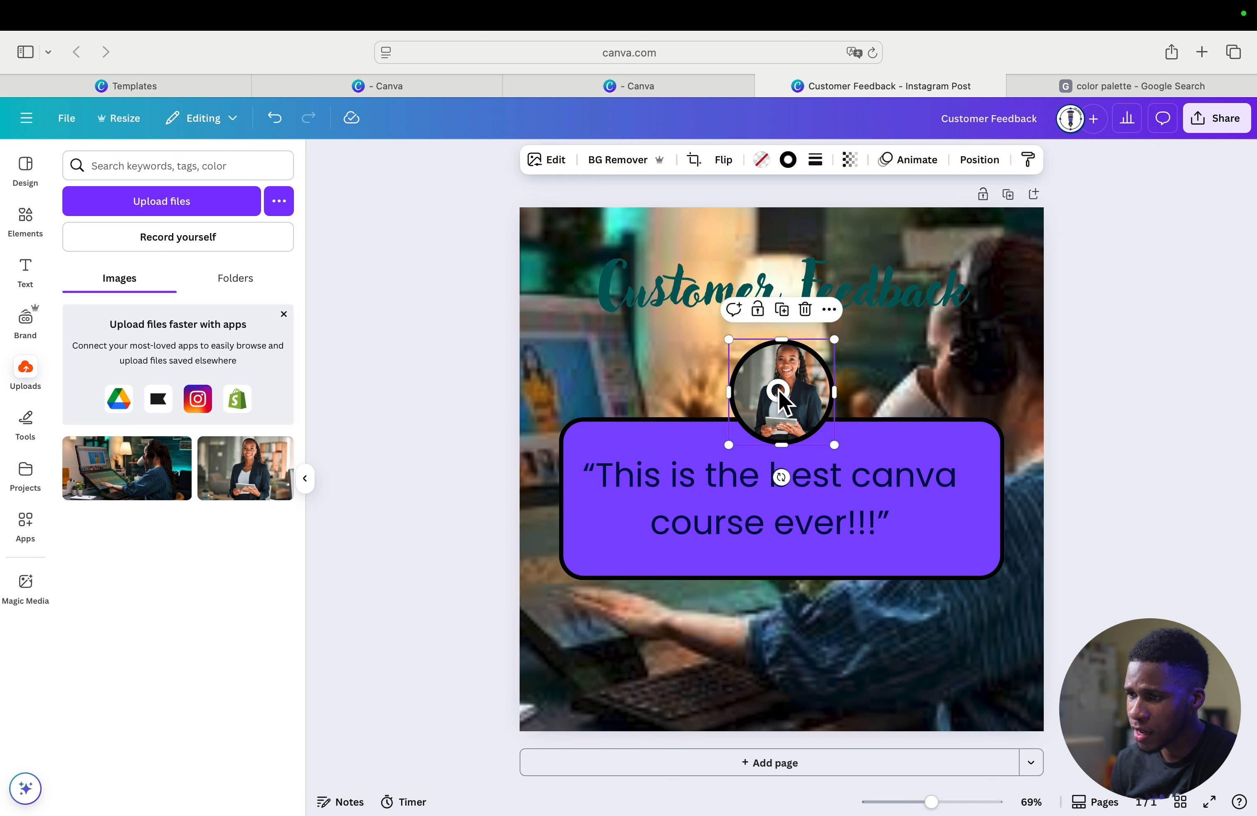
{"action": "left_click", "coordinate": [758, 317]}
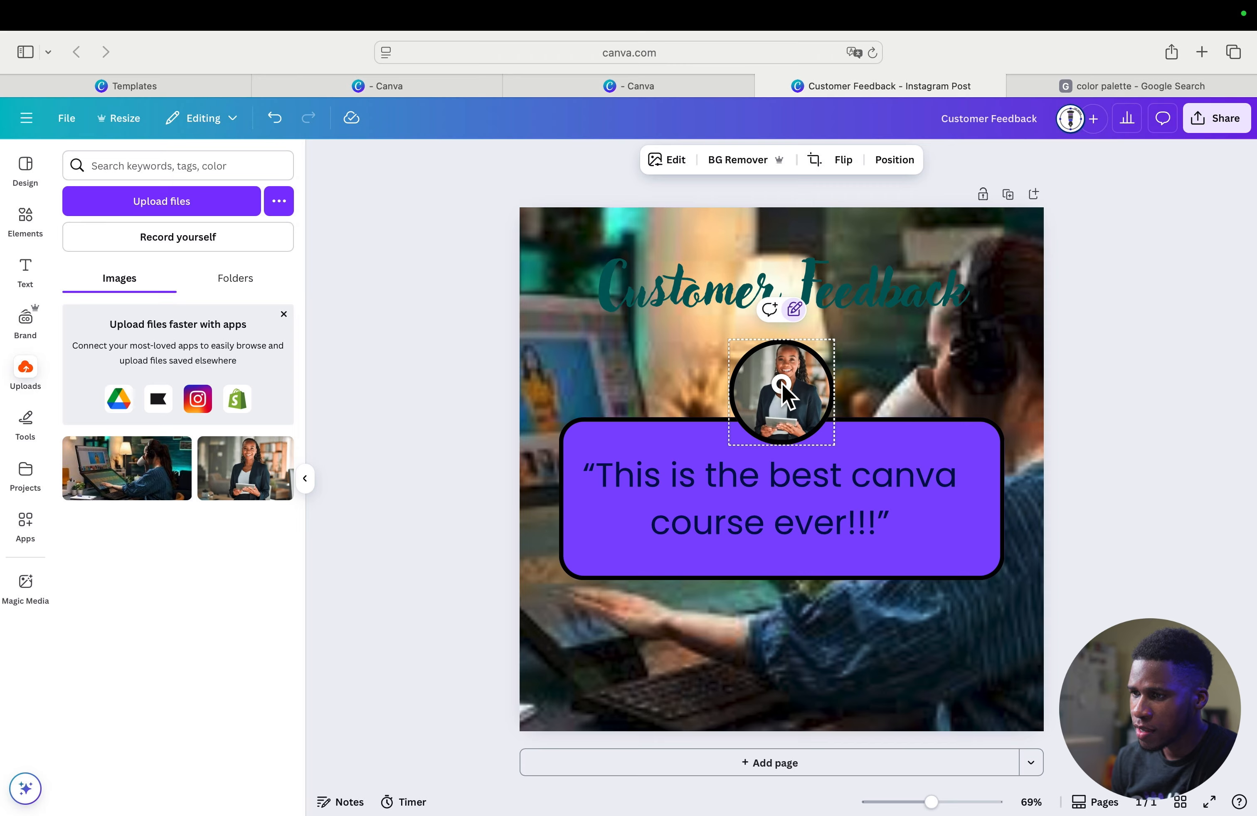
{"action": "left_click_drag", "start_coordinate": [781, 384], "coordinate": [813, 414]}
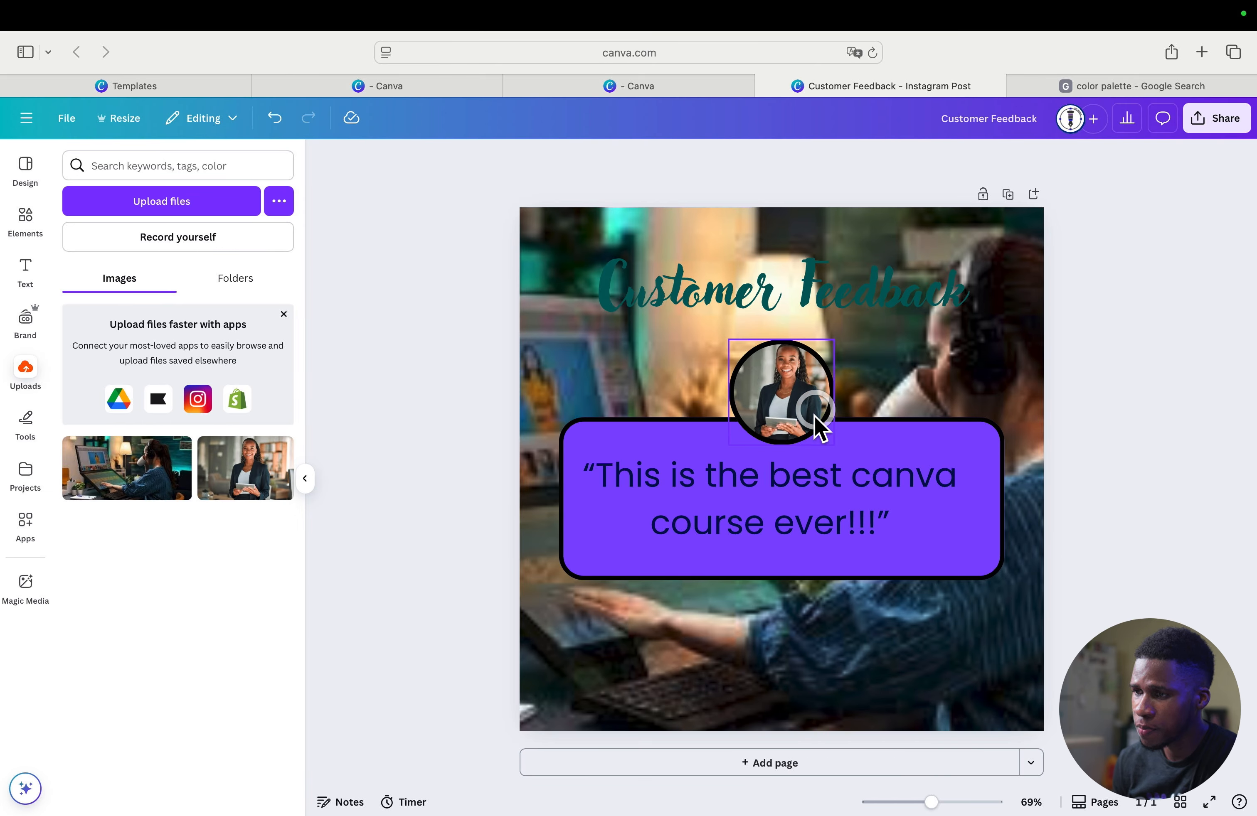
Switch the circular portrait to a full lock, then unlock it and shift it slightly down and left.
{"action": "left_click", "coordinate": [796, 395]}
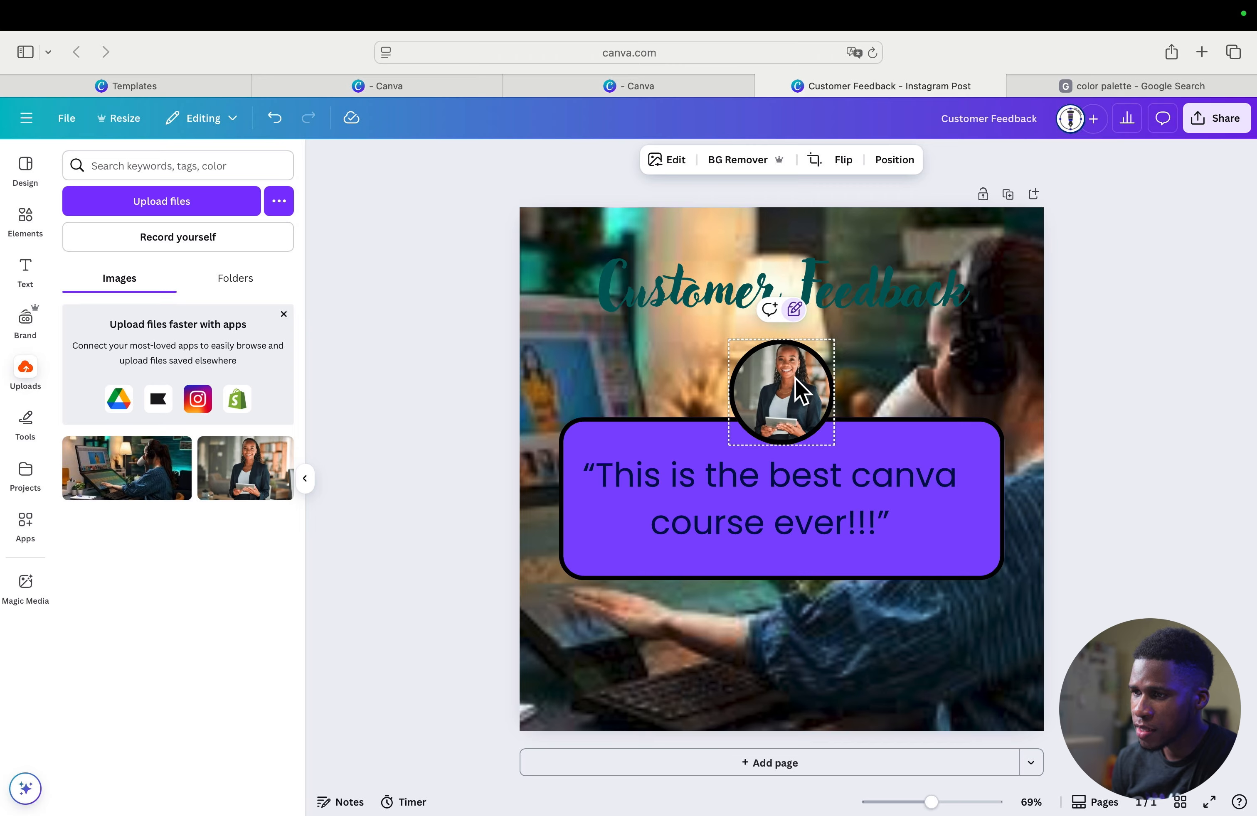
{"action": "left_click", "coordinate": [794, 313]}
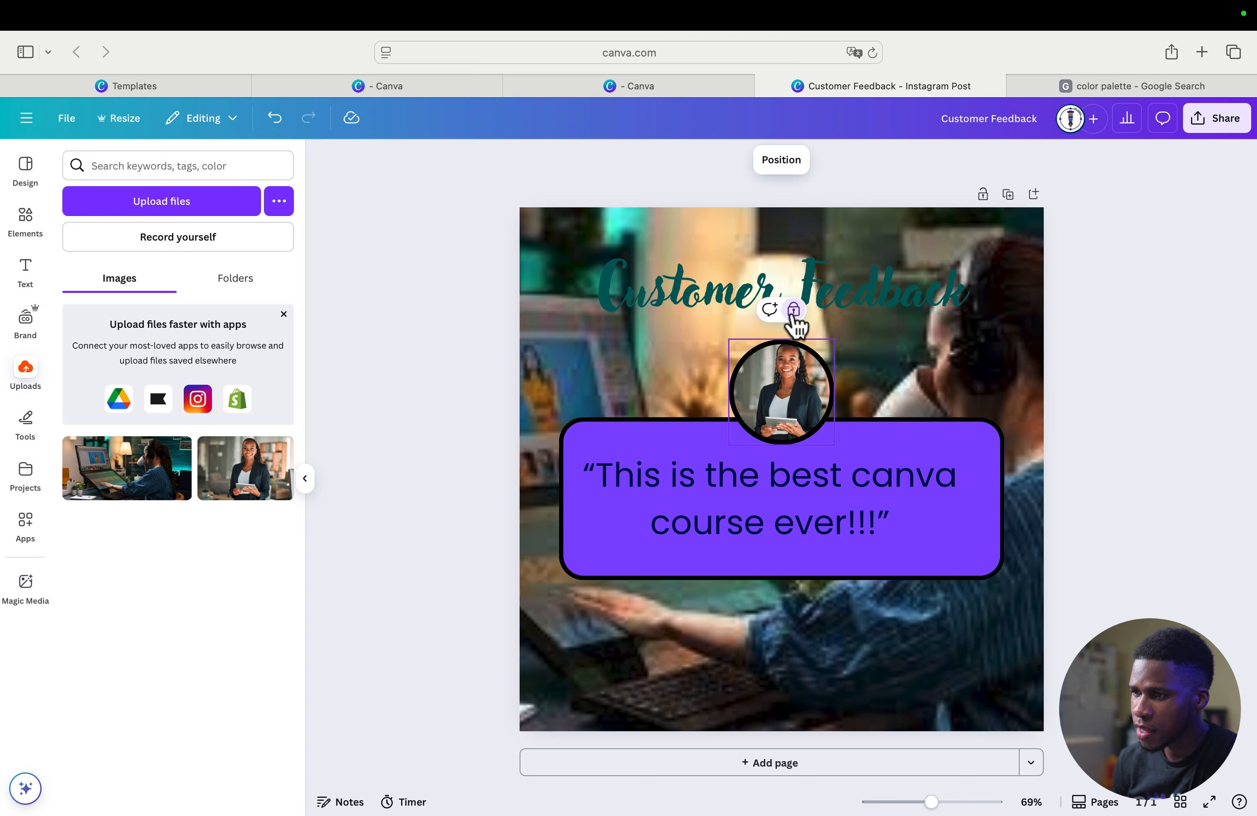
{"action": "left_click", "coordinate": [793, 312]}
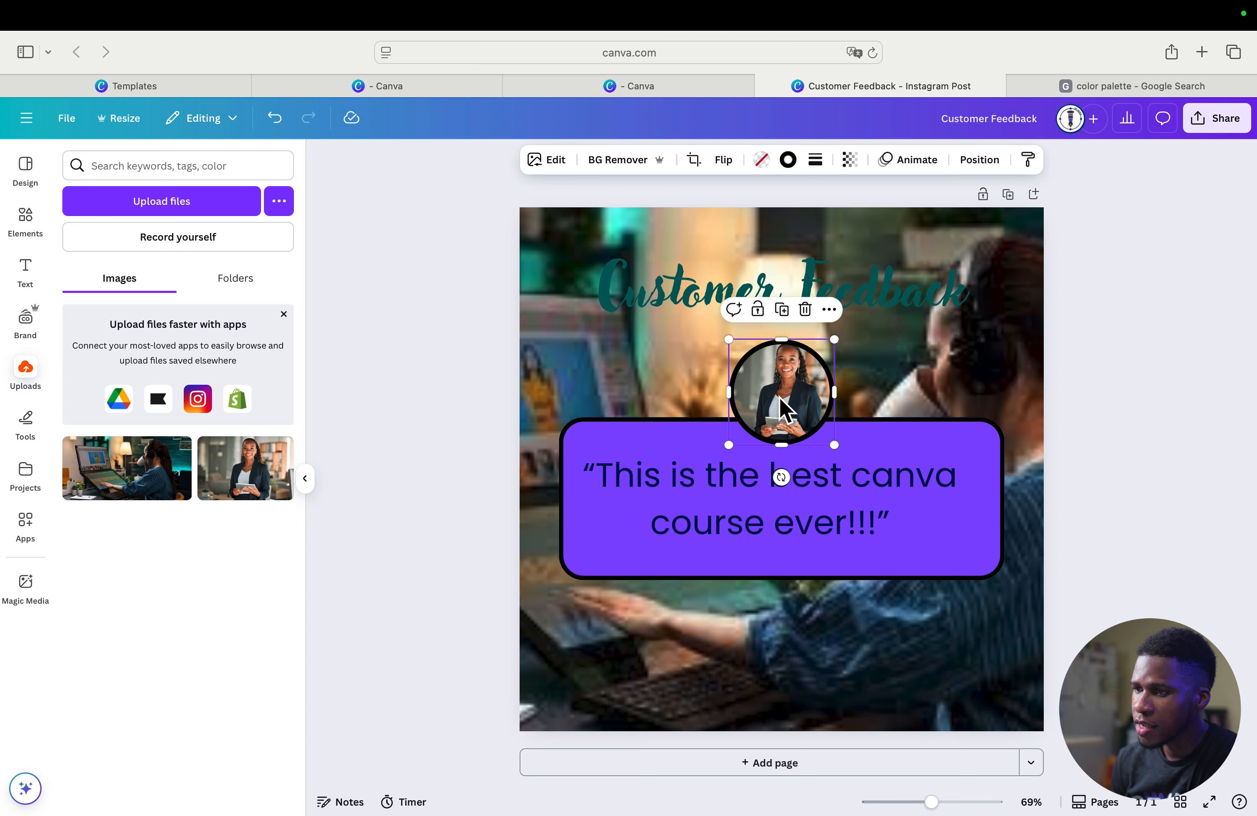
{"action": "mouse_move", "coordinate": [779, 399]}
{"action": "left_mouse_down"}
{"action": "mouse_move", "coordinate": [772, 371]}
{"action": "mouse_move", "coordinate": [741, 407]}
{"action": "mouse_move", "coordinate": [767, 408]}
{"action": "left_mouse_up"}
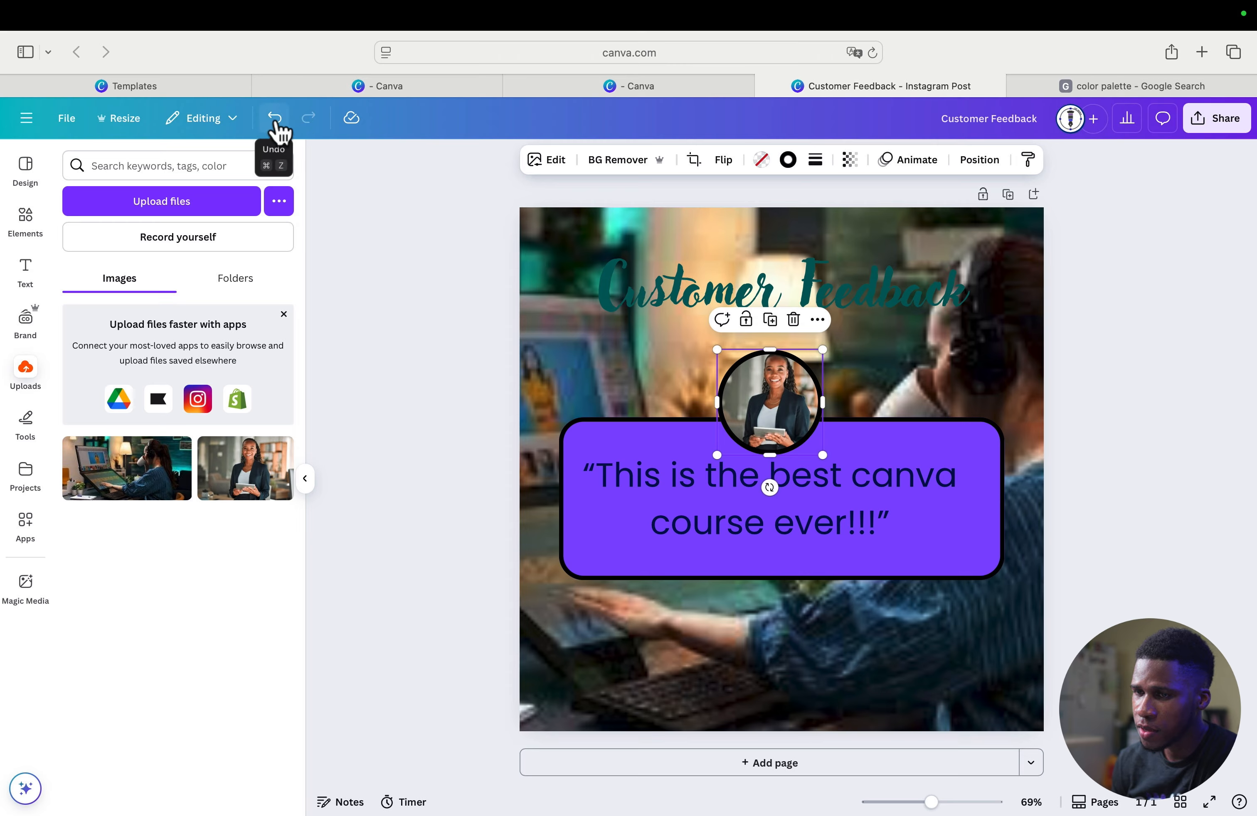
Undo the circular portrait's last move and show the design's layers with the portrait selected.
{"action": "left_click", "coordinate": [275, 119]}
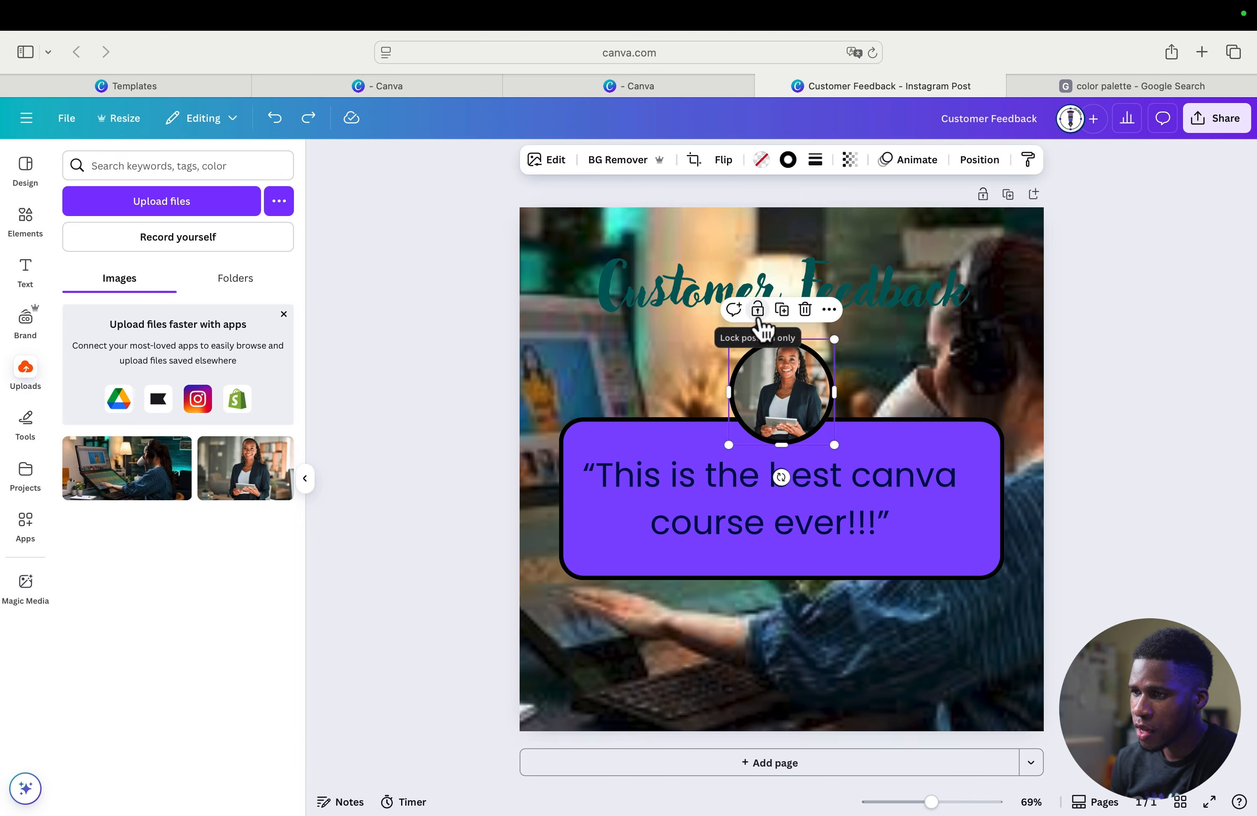
{"action": "right_click", "coordinate": [781, 397]}
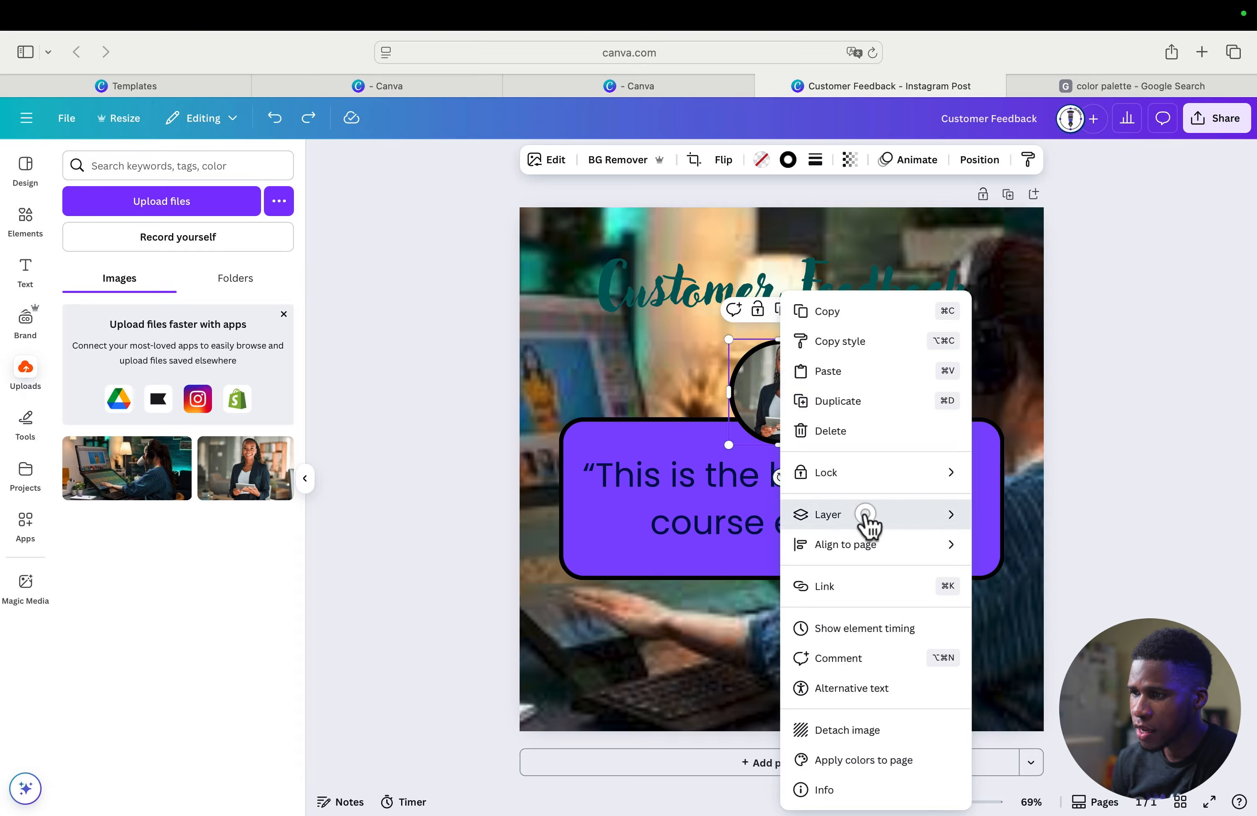
{"action": "mouse_move", "coordinate": [867, 518]}
{"action": "left_click", "coordinate": [1035, 648]}
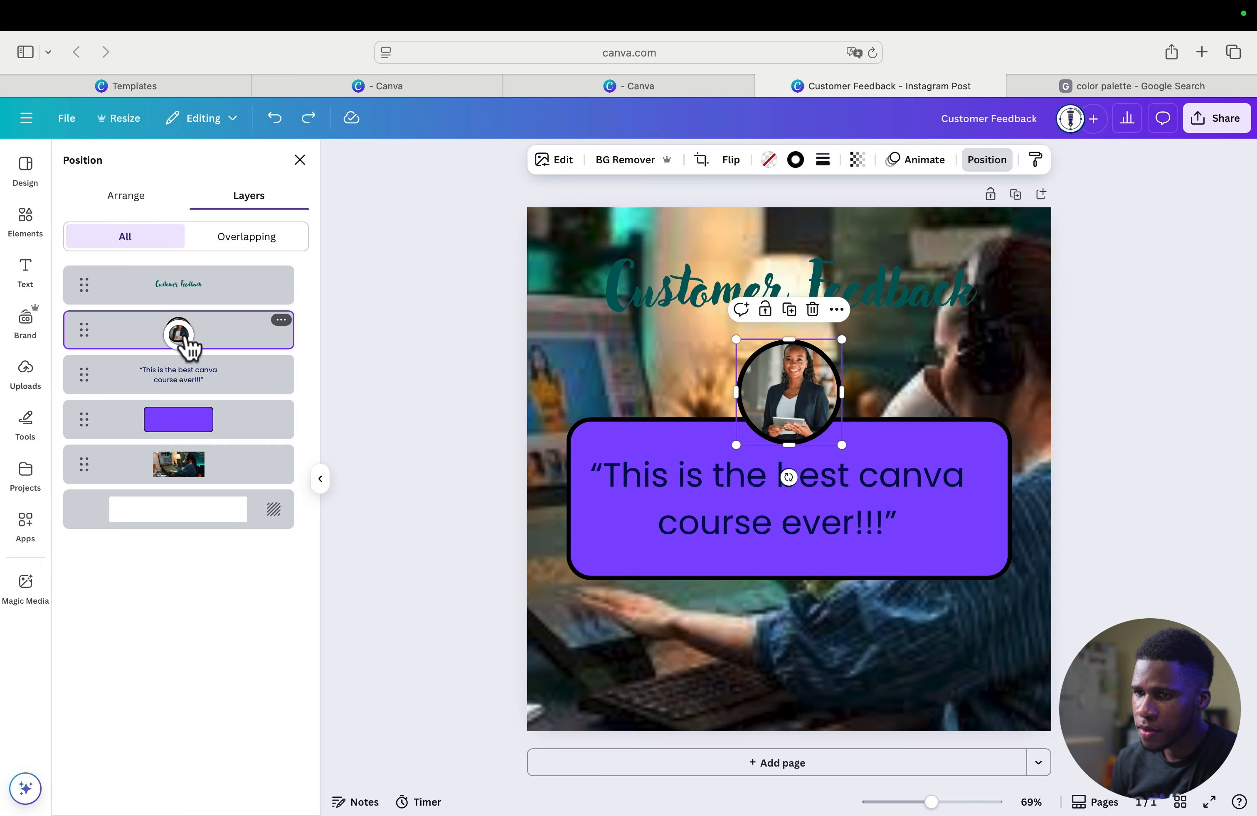
Lock only the position of the circular portrait through its entry in the layer list.
{"action": "left_click", "coordinate": [283, 321]}
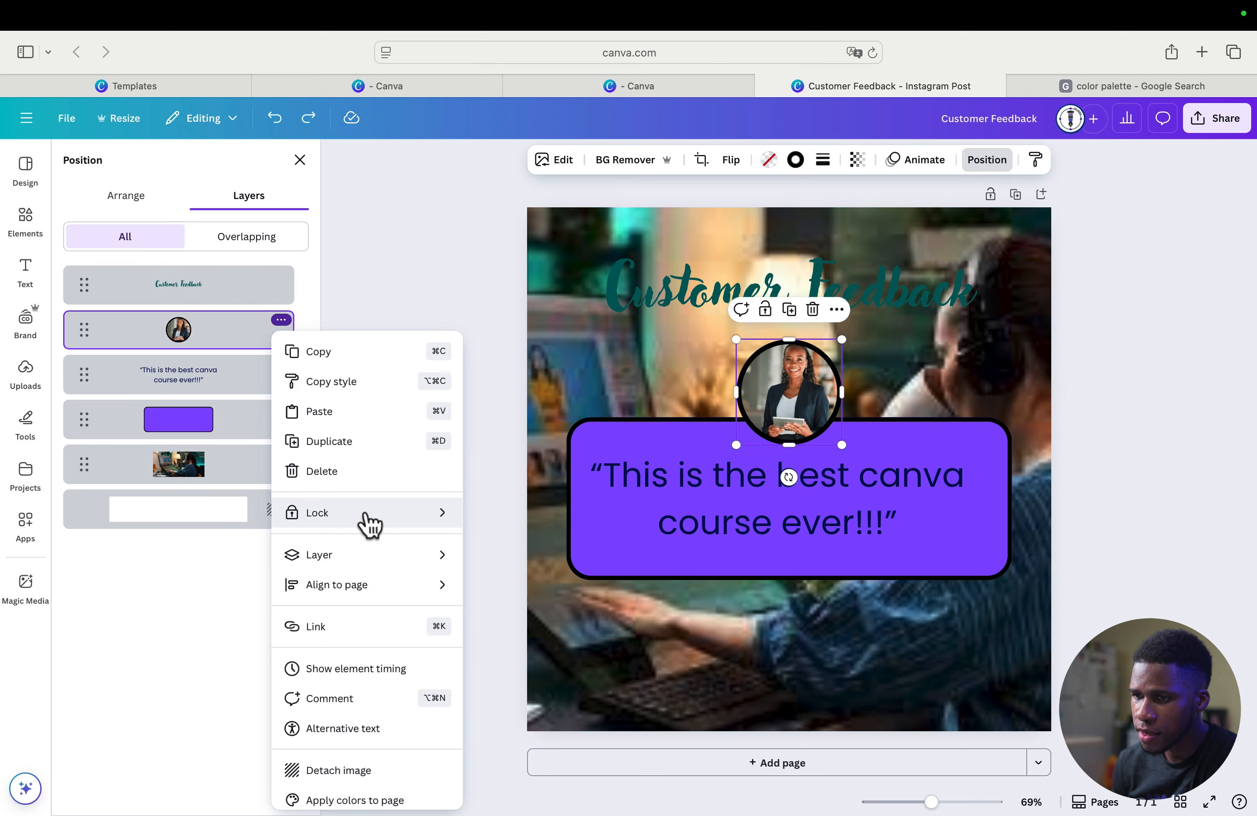
{"action": "mouse_move", "coordinate": [394, 524]}
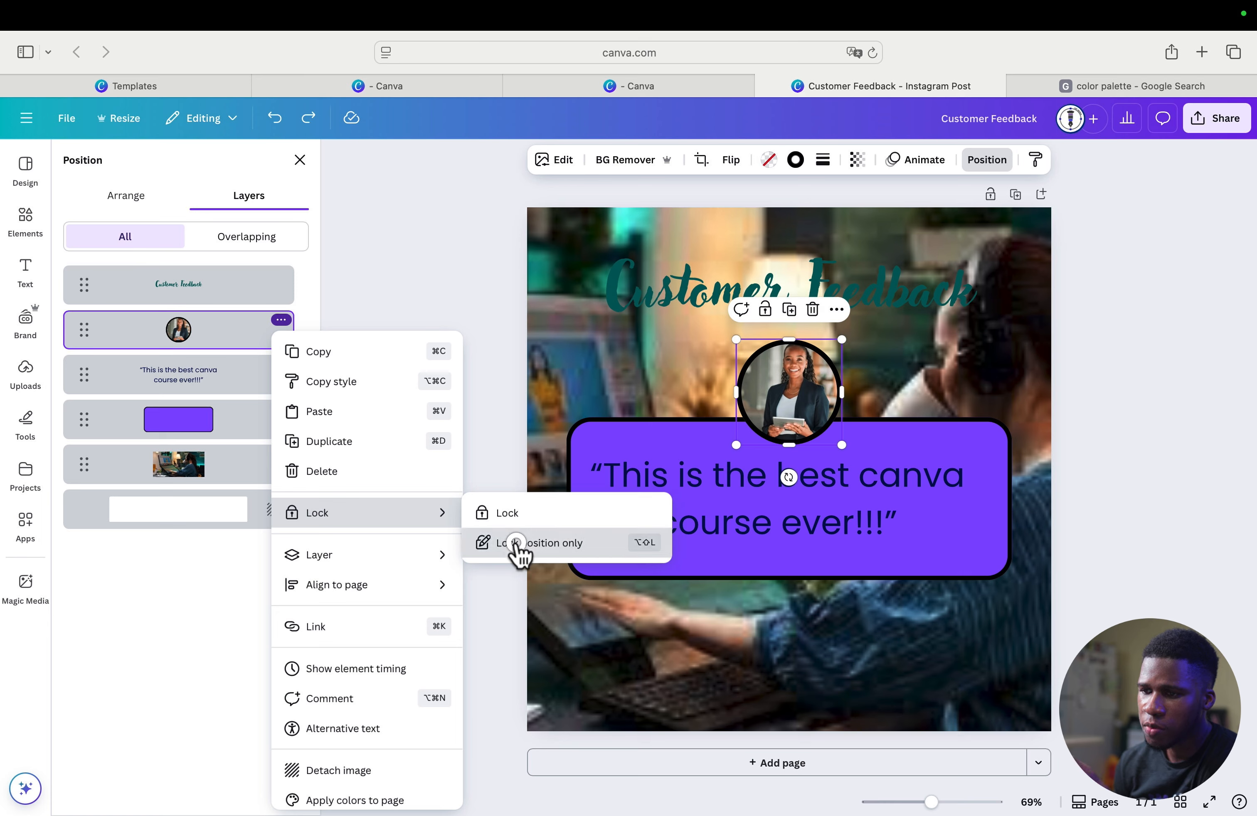
{"action": "left_click", "coordinate": [515, 542]}
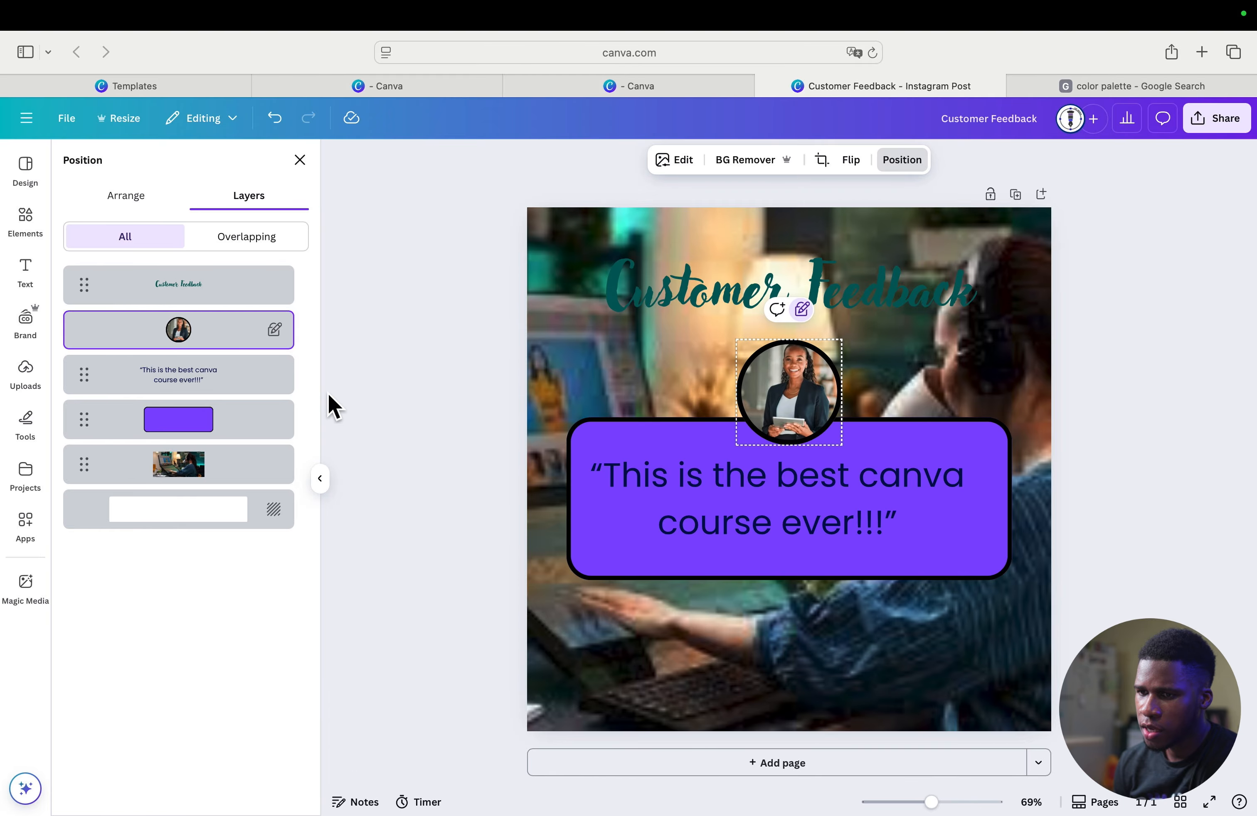
Fully lock the quote text layer and the purple box layer beneath it.
{"action": "left_click", "coordinate": [281, 366]}
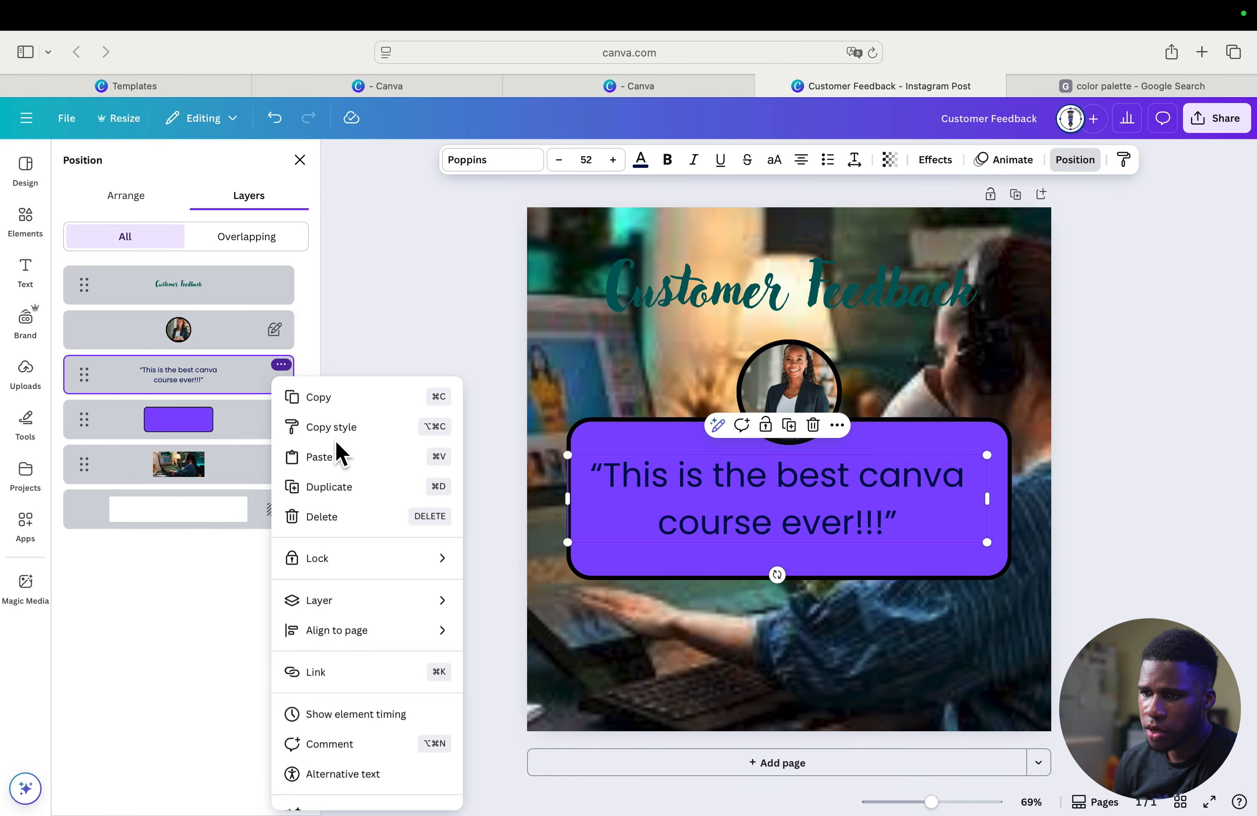
{"action": "mouse_move", "coordinate": [396, 565]}
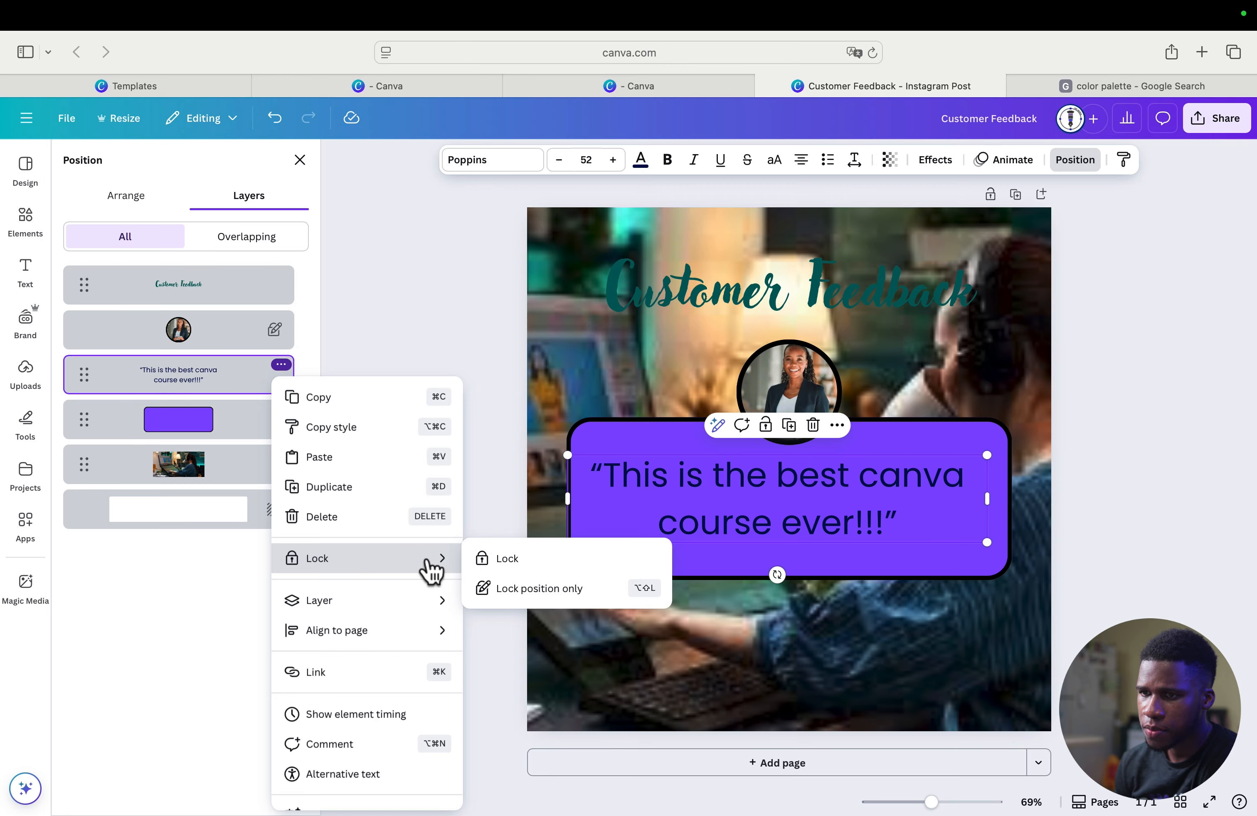
{"action": "left_click", "coordinate": [523, 562]}
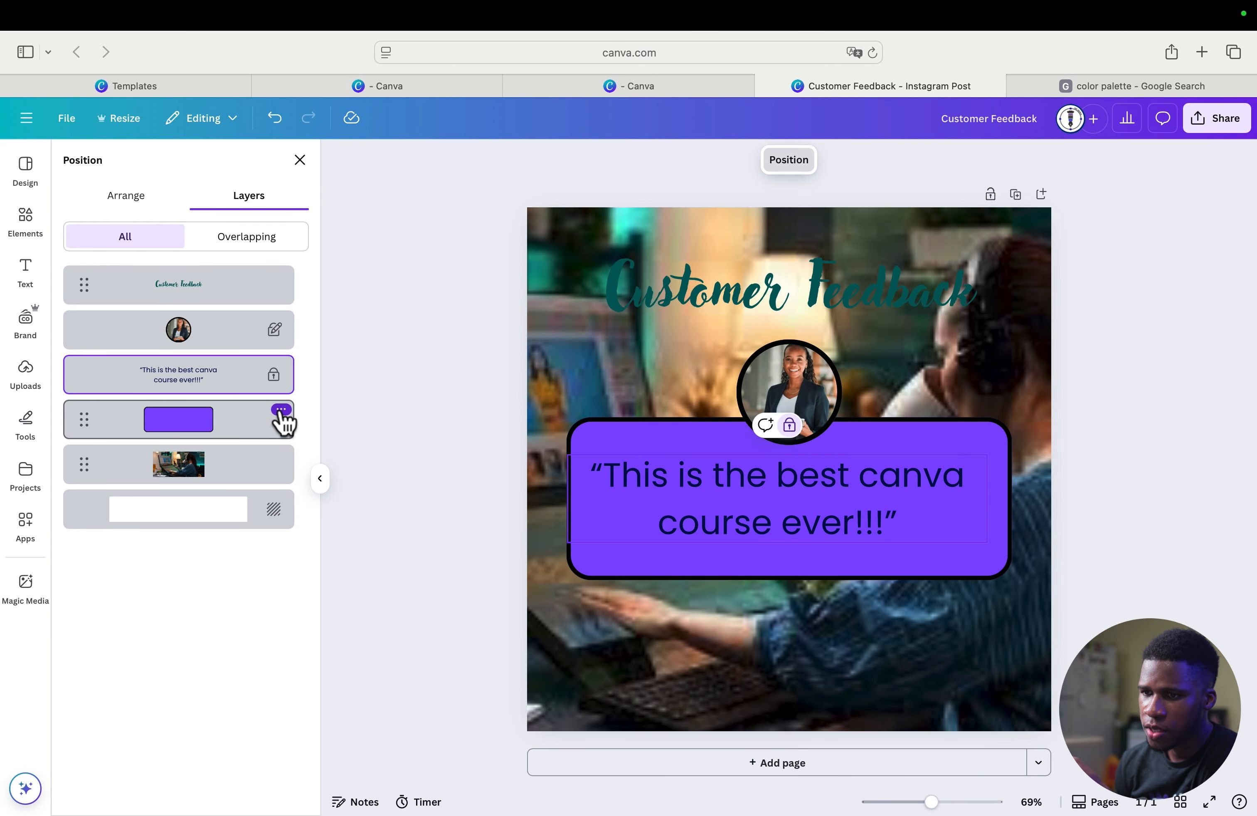
{"action": "left_click", "coordinate": [281, 410]}
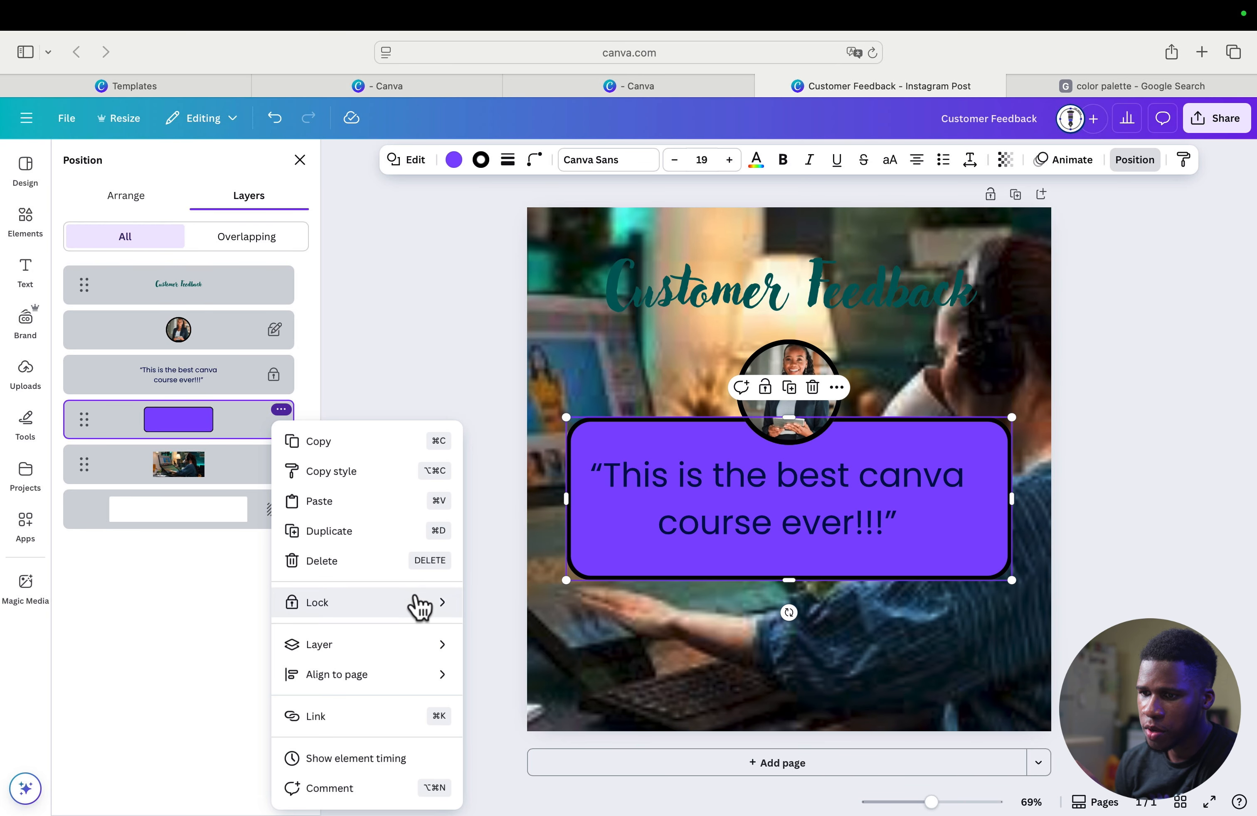
{"action": "mouse_move", "coordinate": [424, 607]}
{"action": "left_click", "coordinate": [514, 608]}
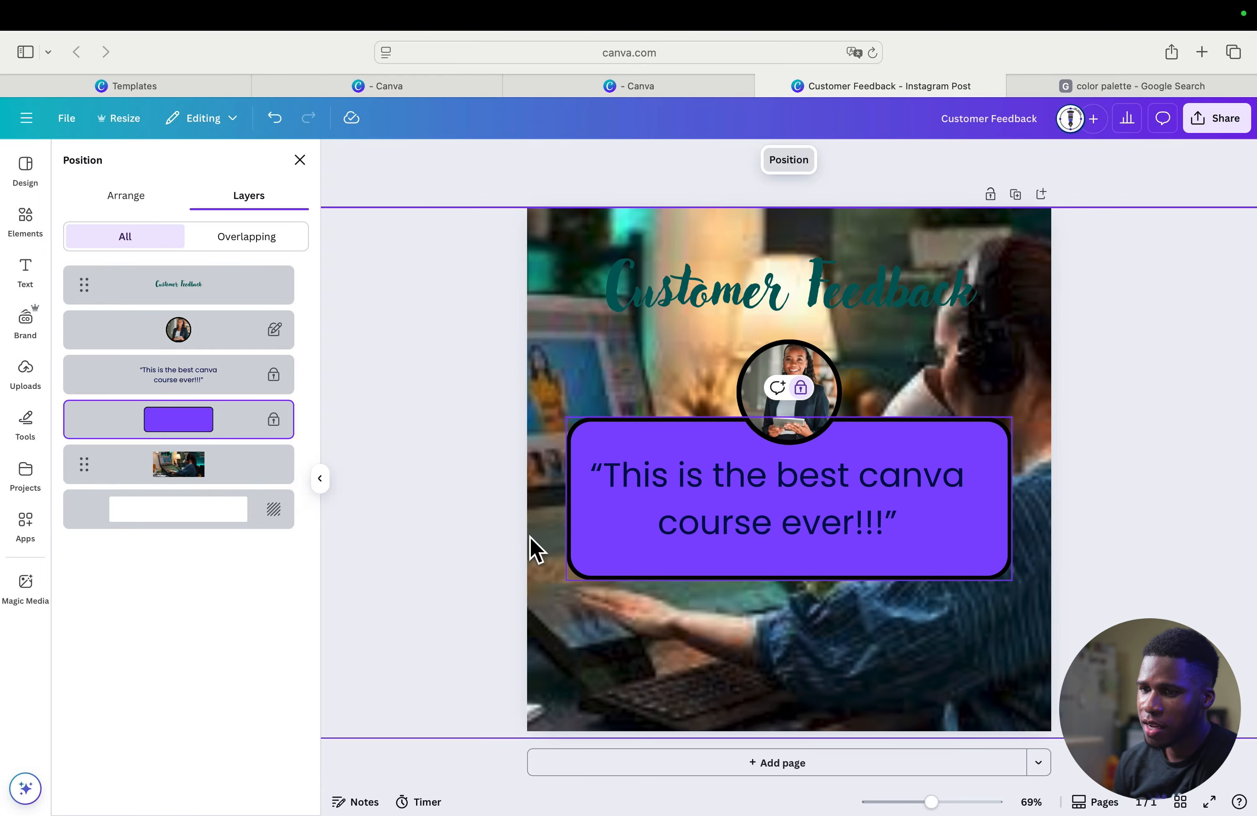
Select the position-locked portrait's layer, view its image editing options, and close them.
{"action": "left_click", "coordinate": [181, 339]}
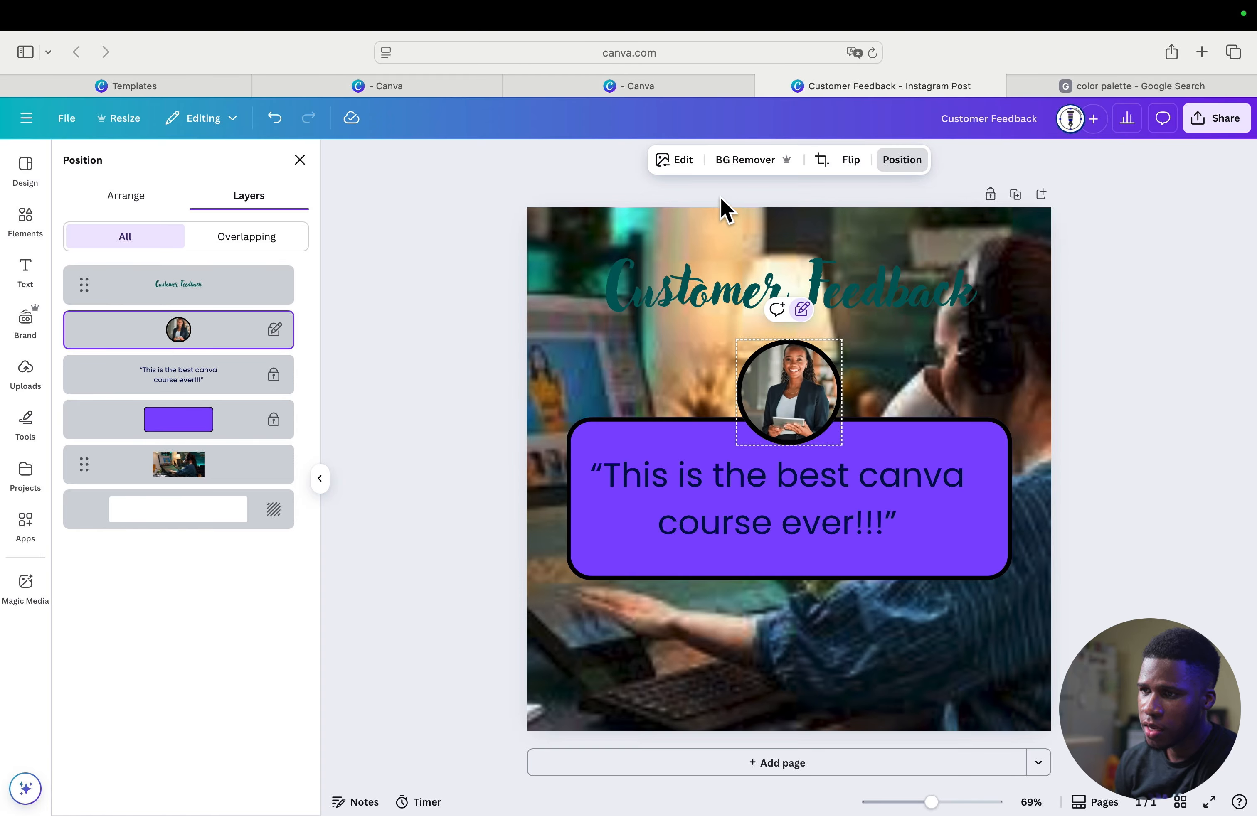
{"action": "left_click", "coordinate": [675, 162]}
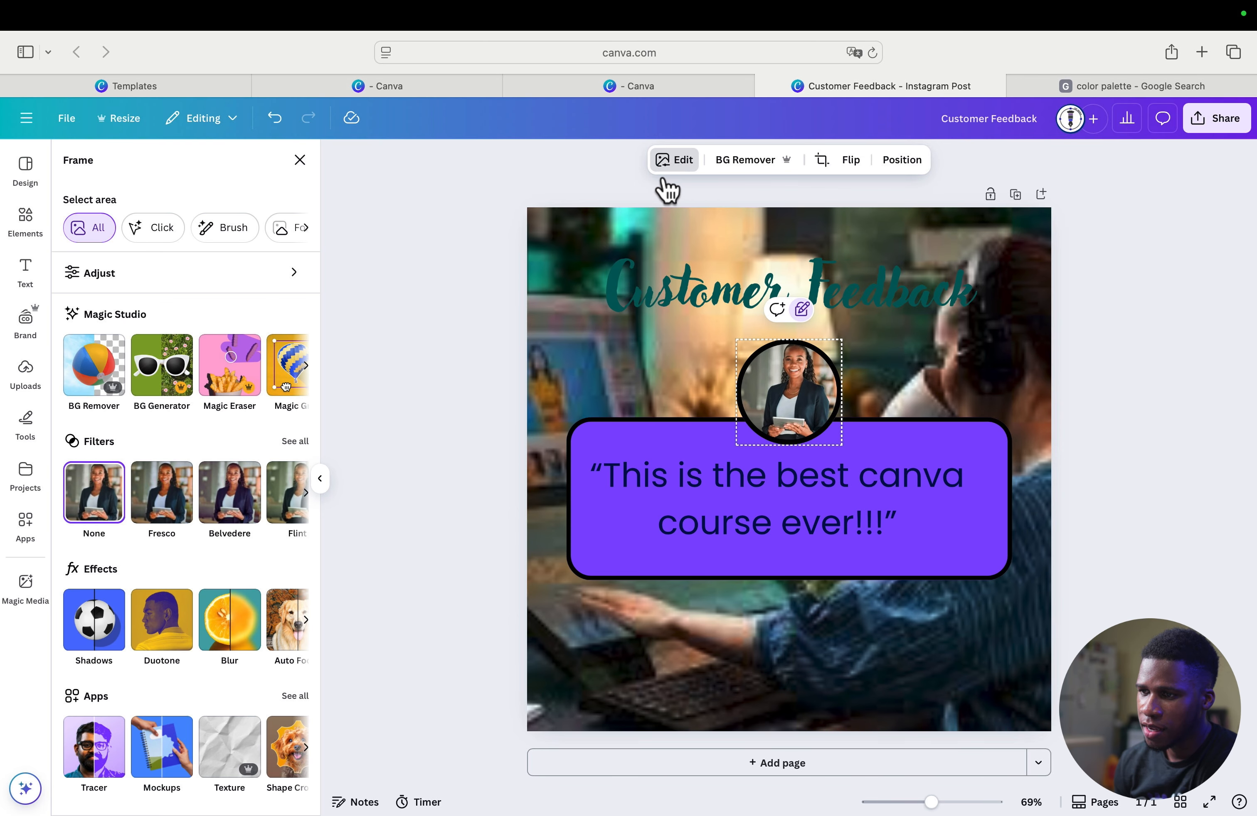
{"action": "left_click", "coordinate": [1074, 350]}
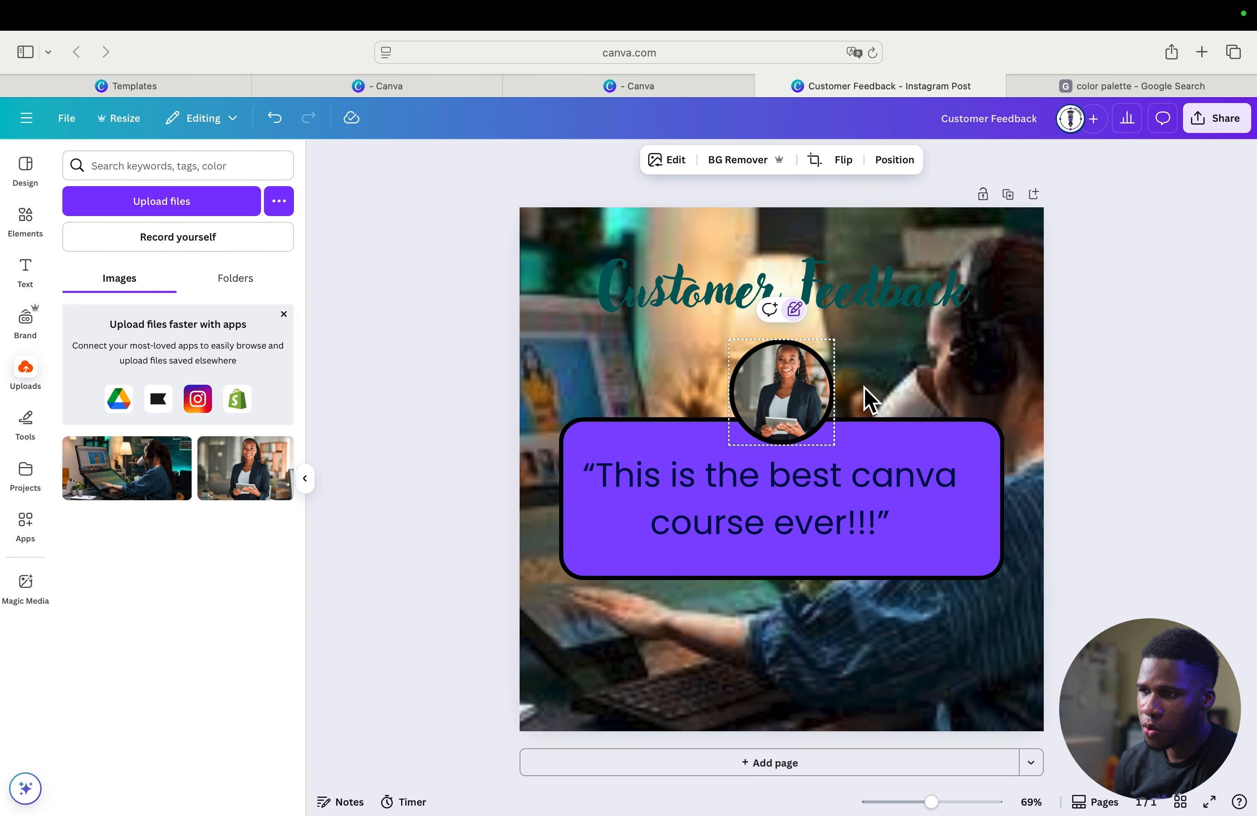